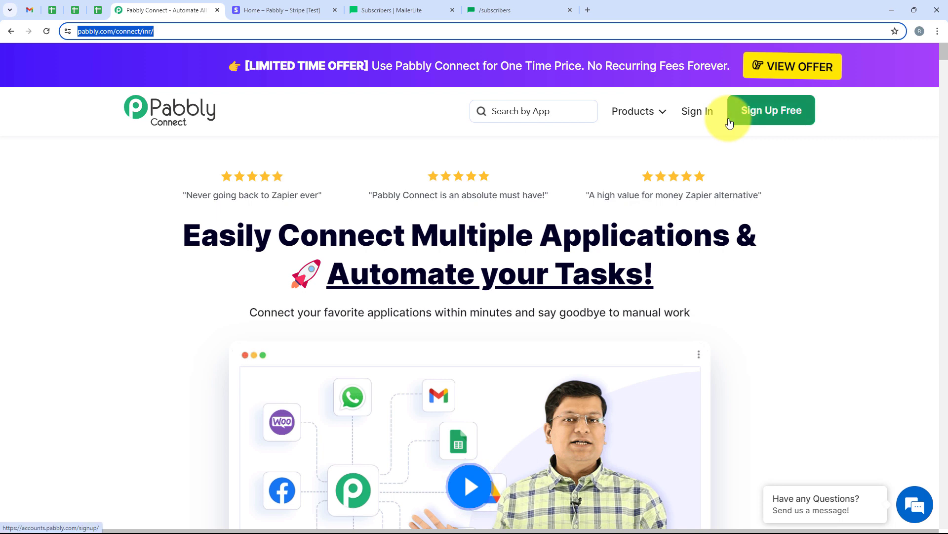
Step: Sign in to reach the All Pabbly Apps list
click(696, 112)
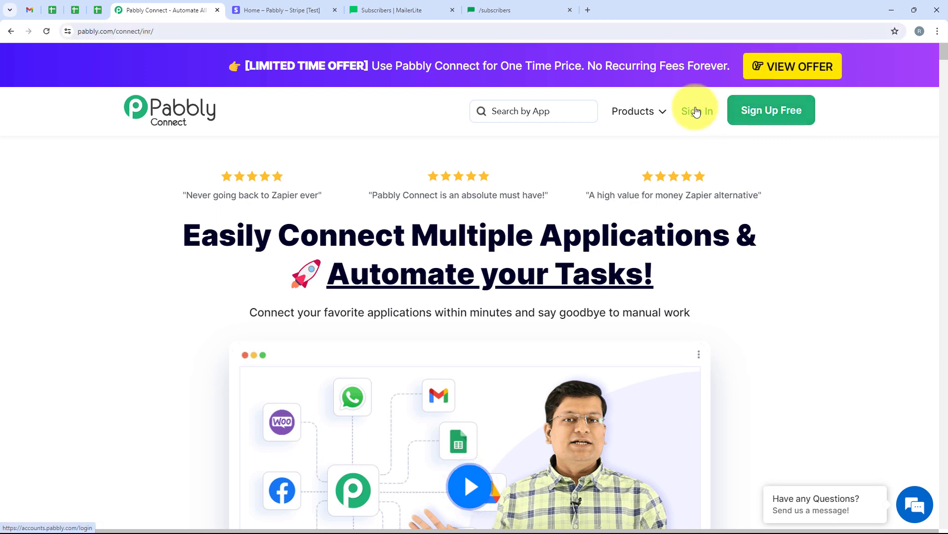
drag(125, 131, 235, 126)
click(271, 131)
scroll(307, 188, down, 1)
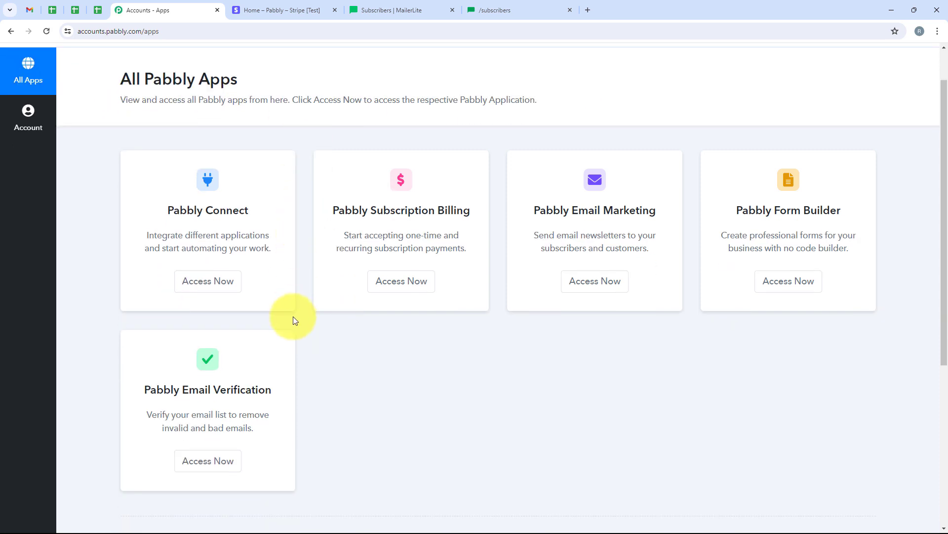
scroll(317, 346, up, 1)
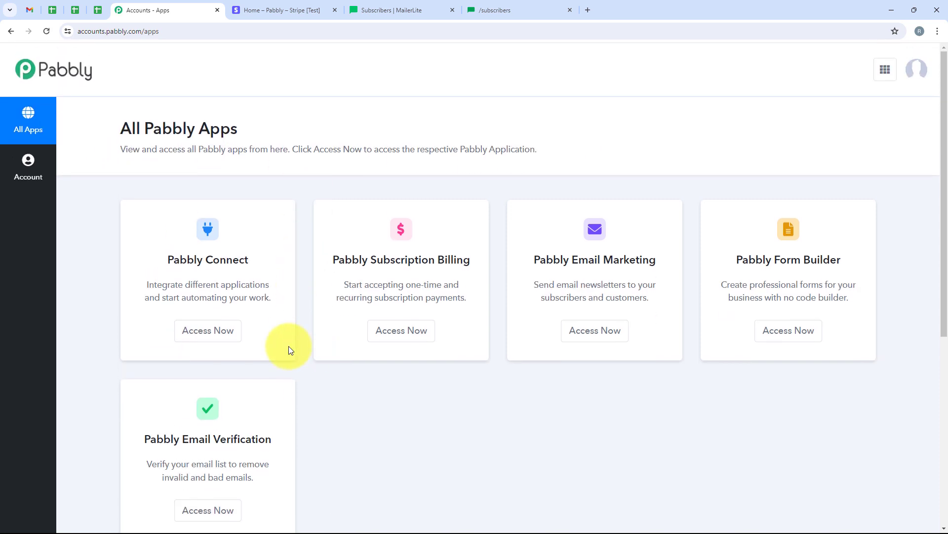
Step: Launch Pabbly Connect in a new tab, showing its dashboard with 9956 tasks remaining
drag(162, 262, 250, 259)
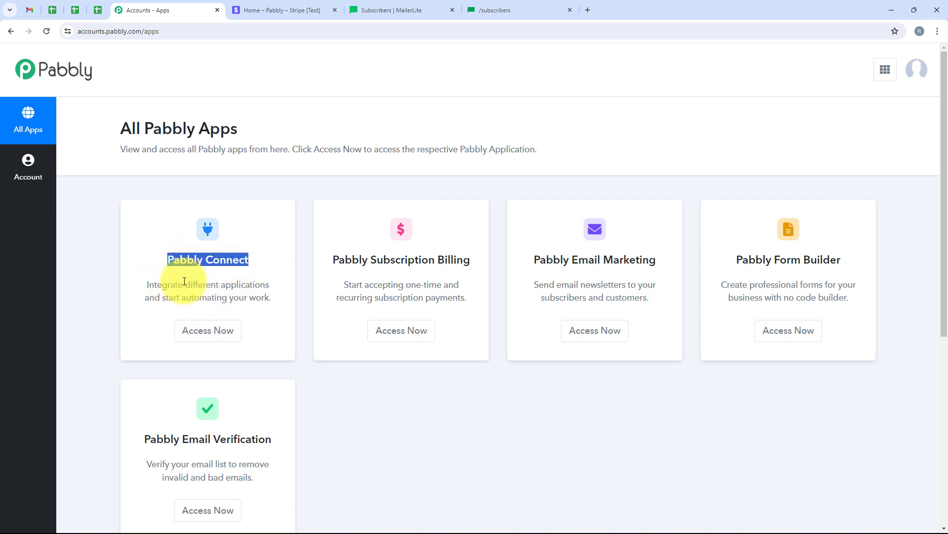
drag(184, 285, 273, 287)
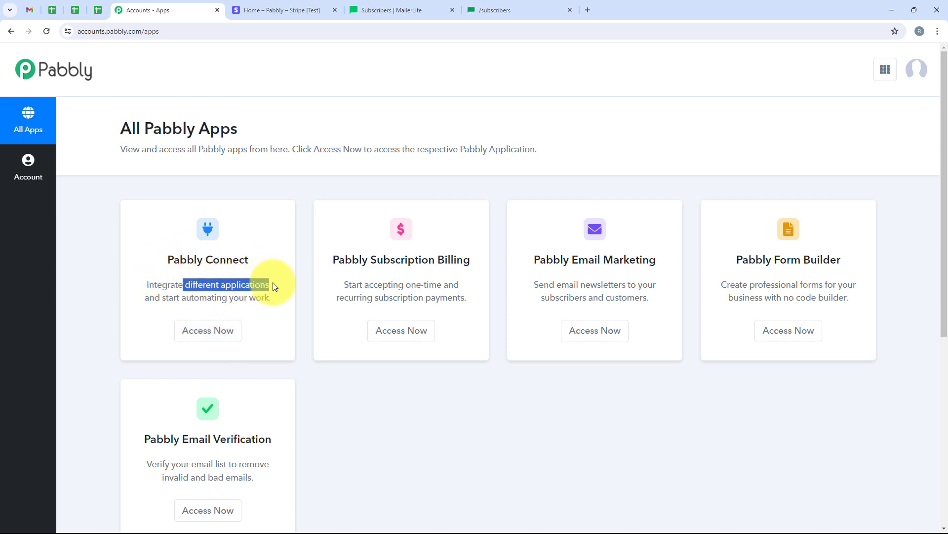
click(217, 347)
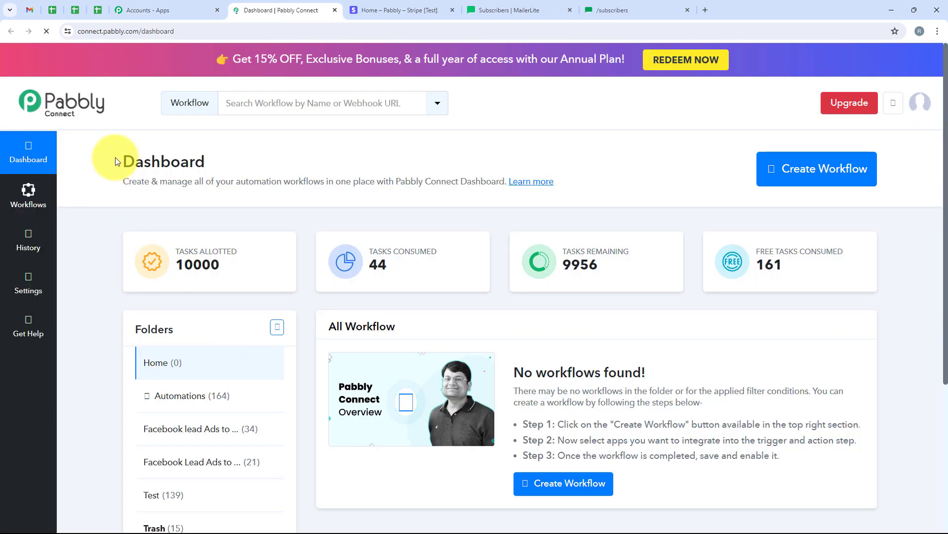
drag(119, 161, 213, 168)
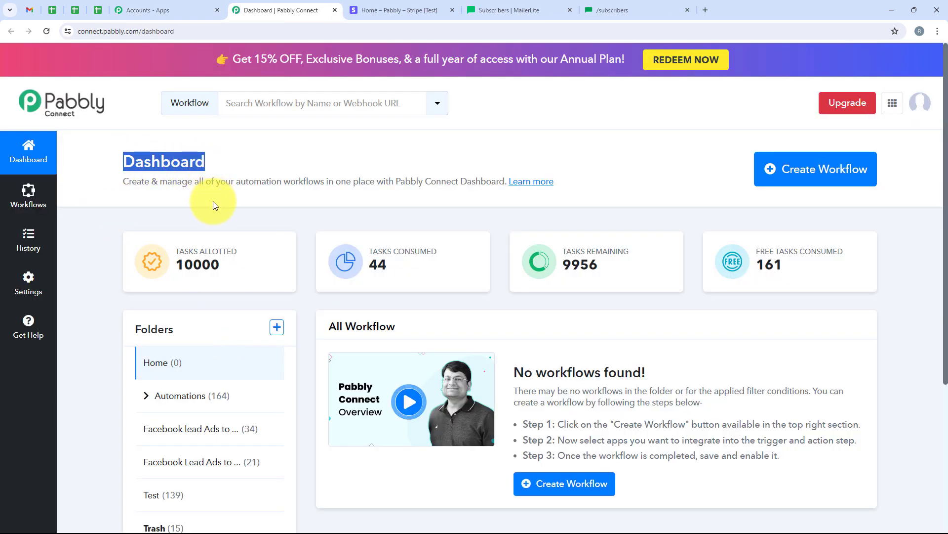
click(387, 154)
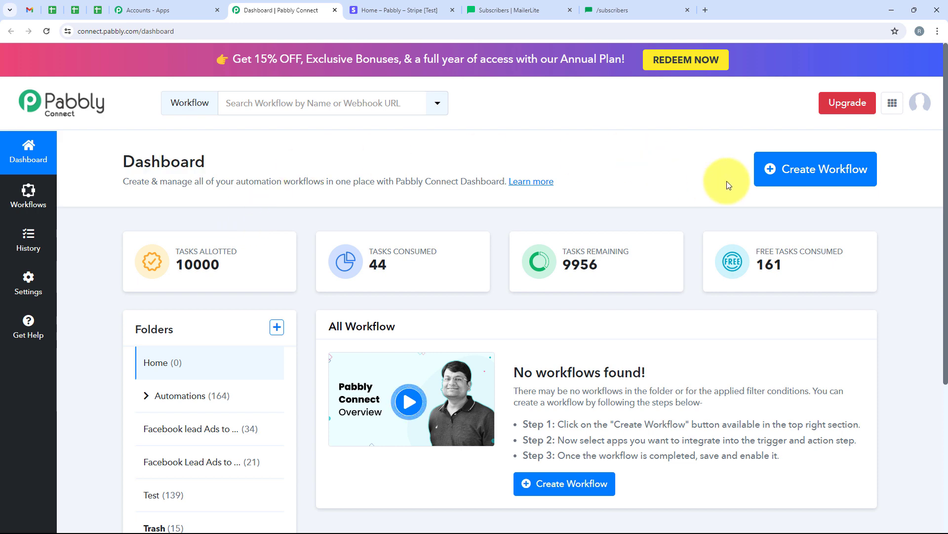
Step: Create the workflow 'How to Send Stripe Data to Other Application using API by Pabbly' in Automations
click(854, 170)
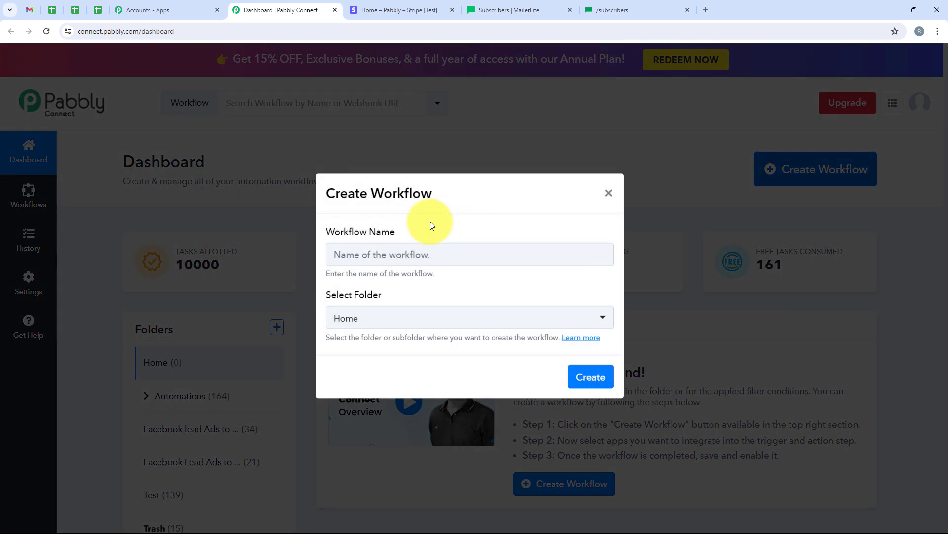
triple_click(338, 242)
drag(386, 297, 335, 298)
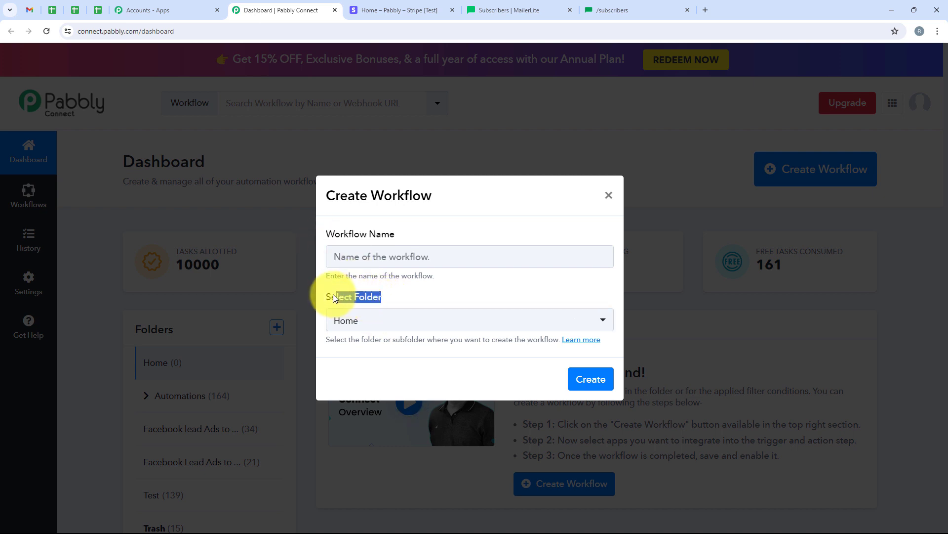
click(381, 324)
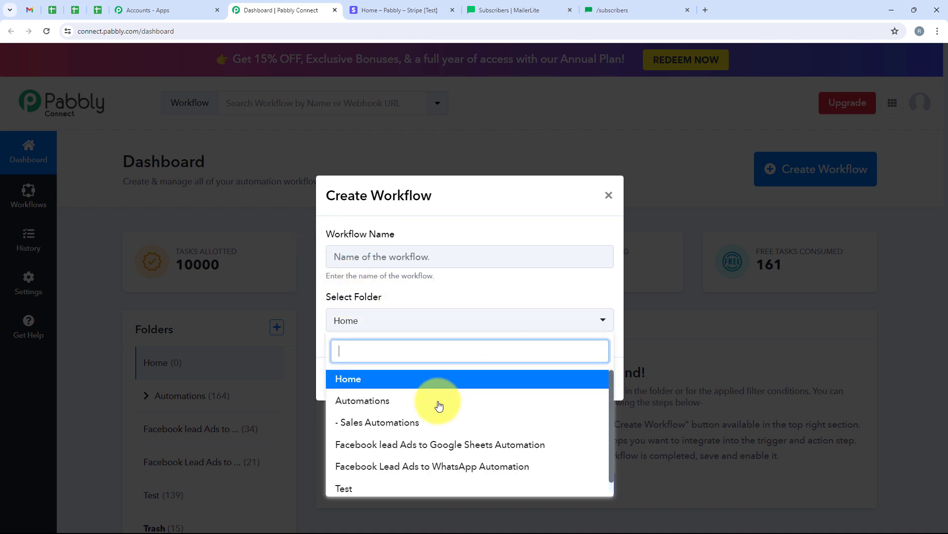
click(515, 404)
click(331, 257)
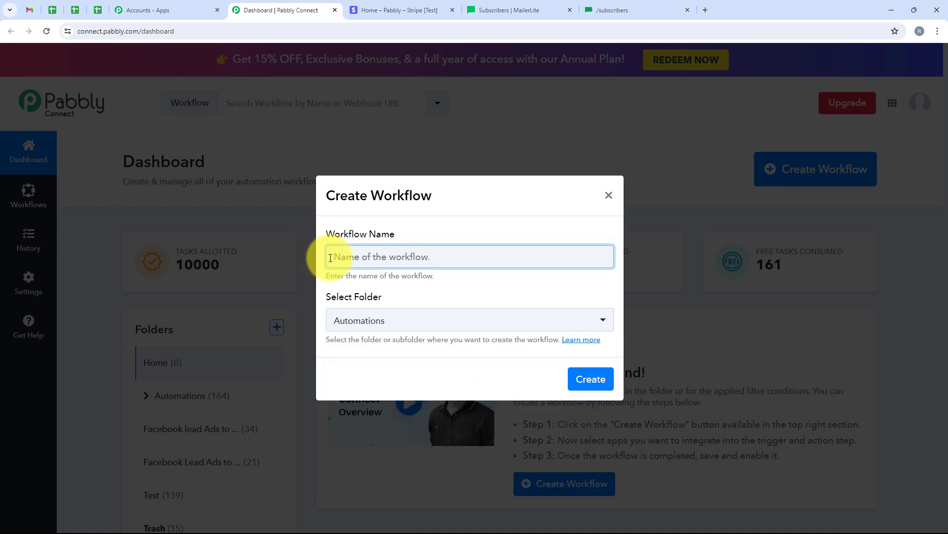
key(ctrl+v)
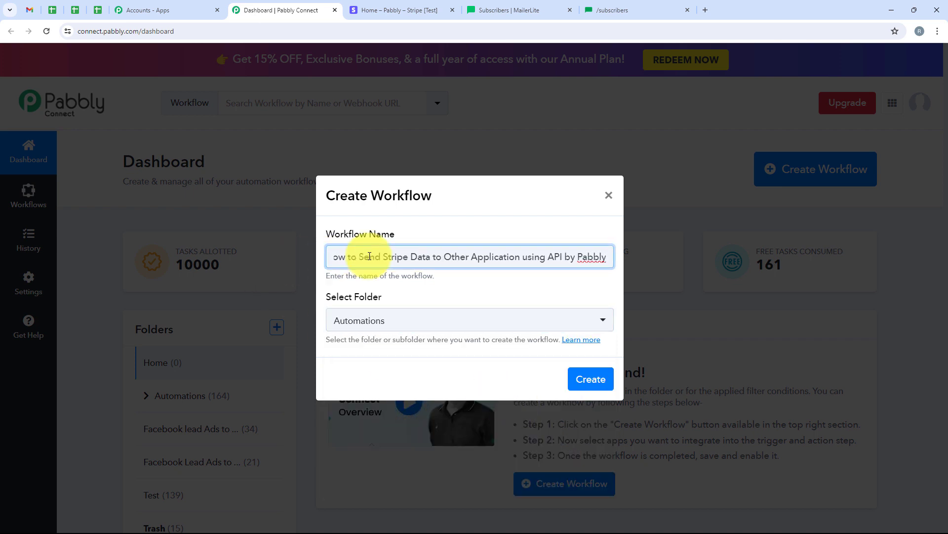
drag(369, 256, 624, 254)
click(569, 275)
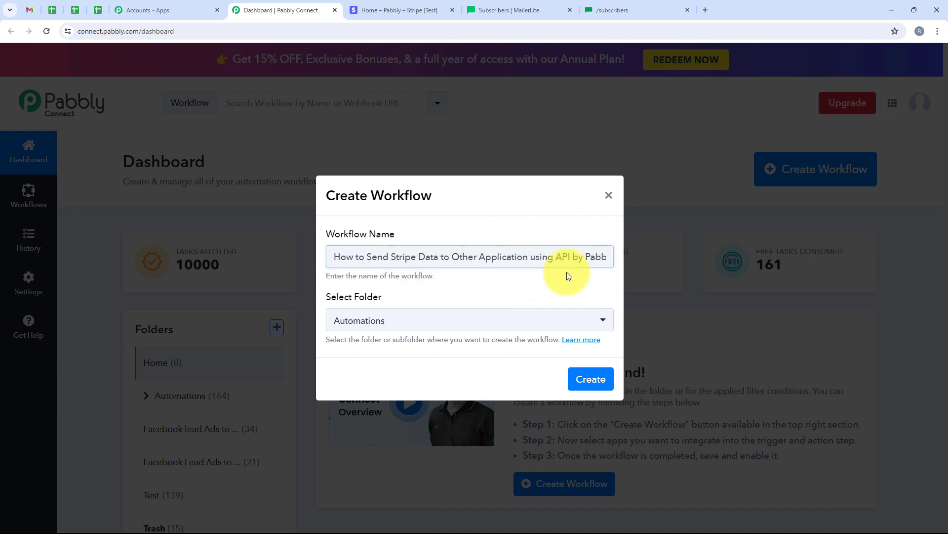
click(588, 379)
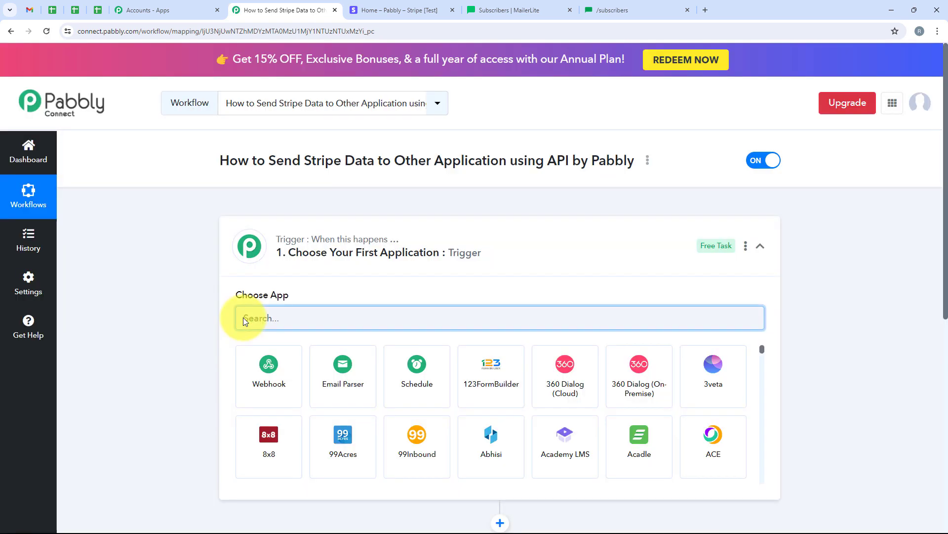
Step: Search the trigger step's app list for 'Stripe' so only the Stripe app remains
click(499, 241)
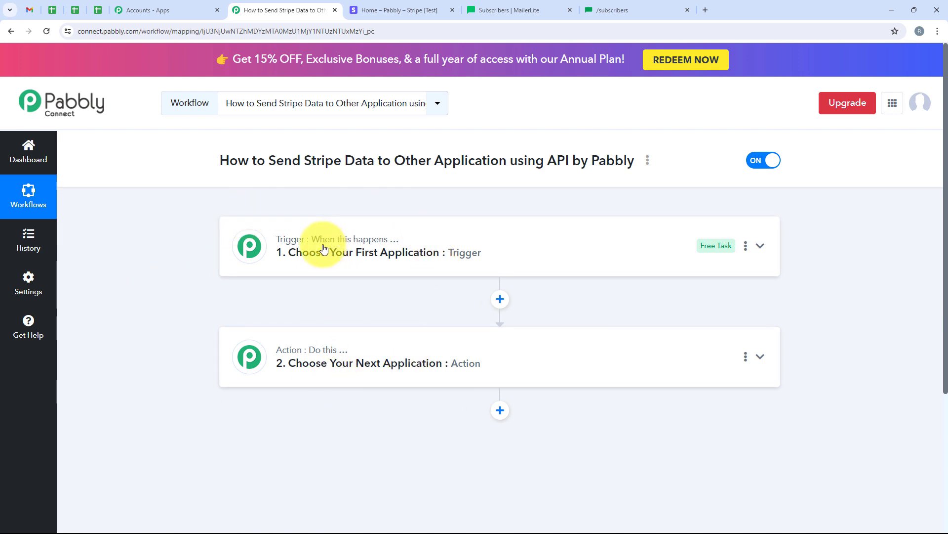
mouse_move(368, 246)
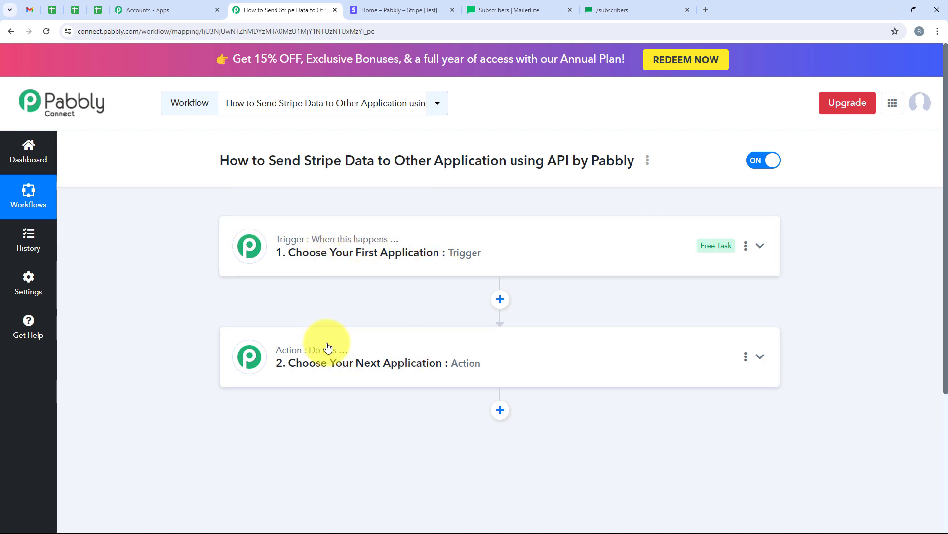
mouse_move(323, 355)
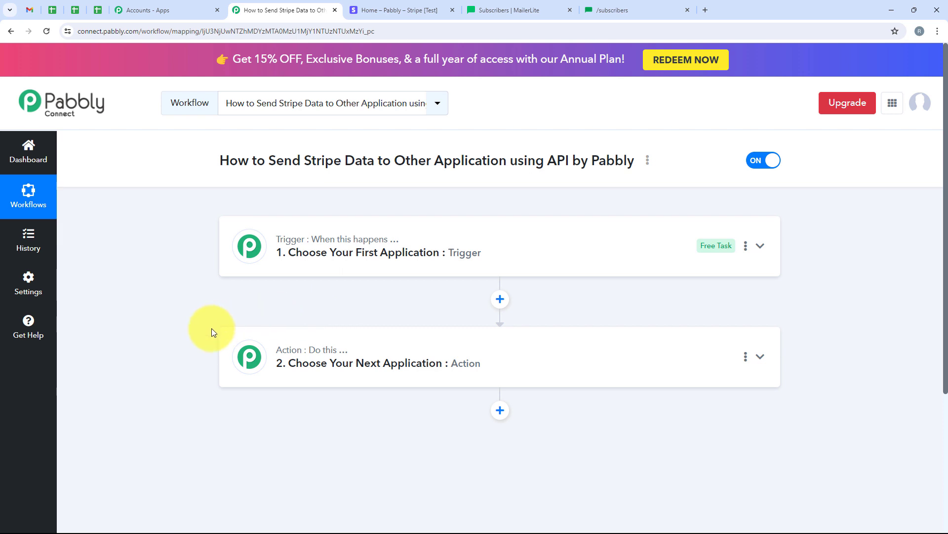
click(322, 262)
click(339, 311)
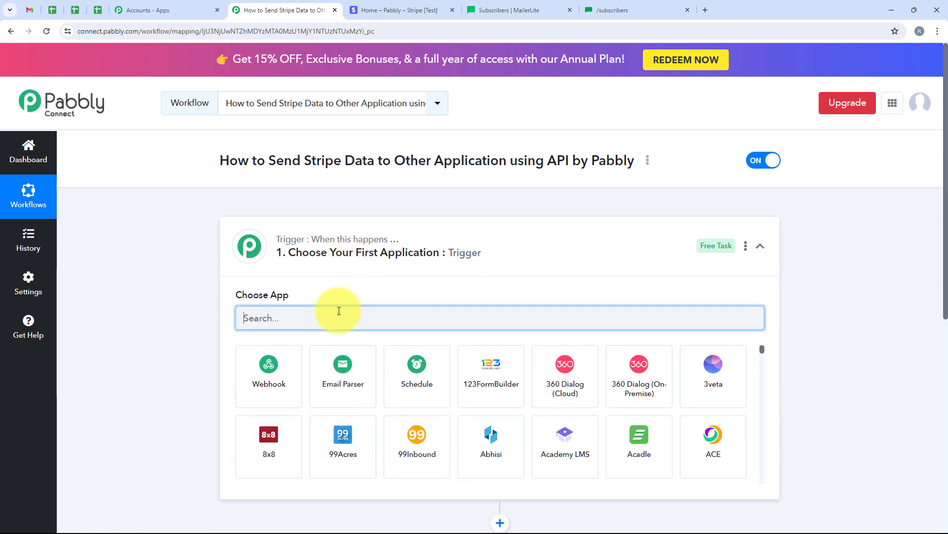
text(Stri)
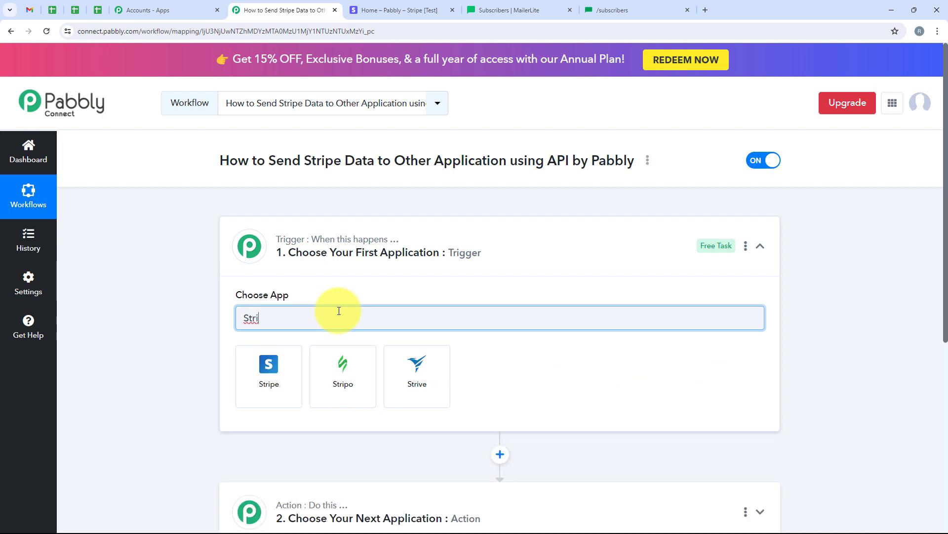
text(pe)
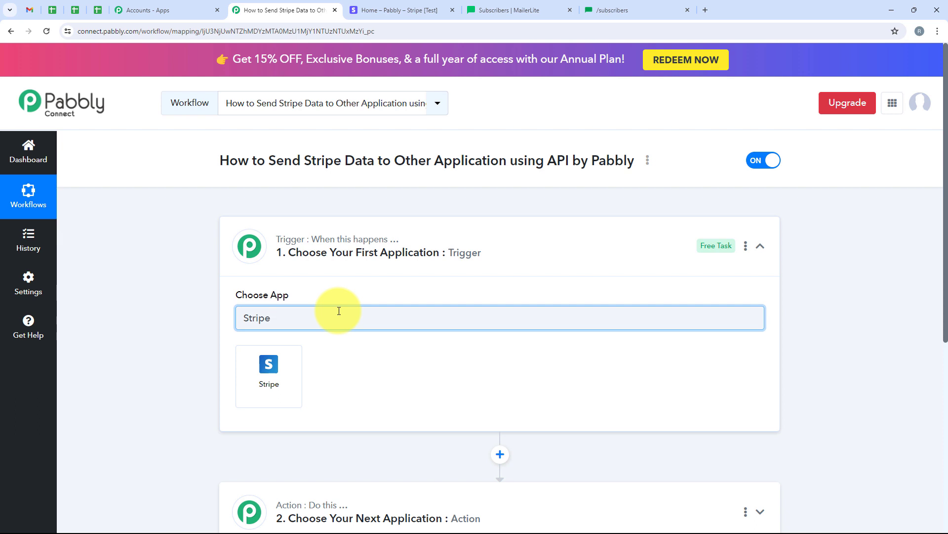
drag(296, 316, 237, 317)
Step: Set the trigger to Stripe with the New Customer event
click(265, 390)
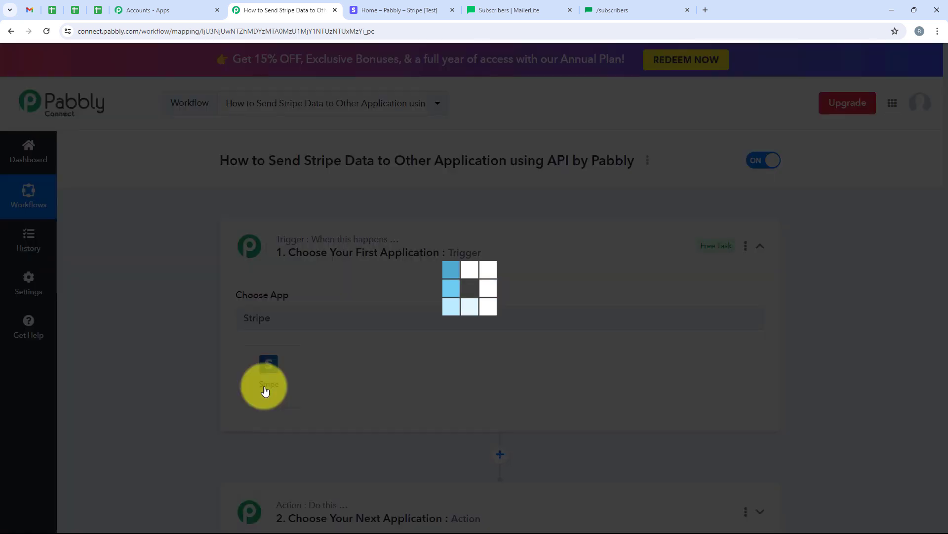
scroll(426, 324, down, 1)
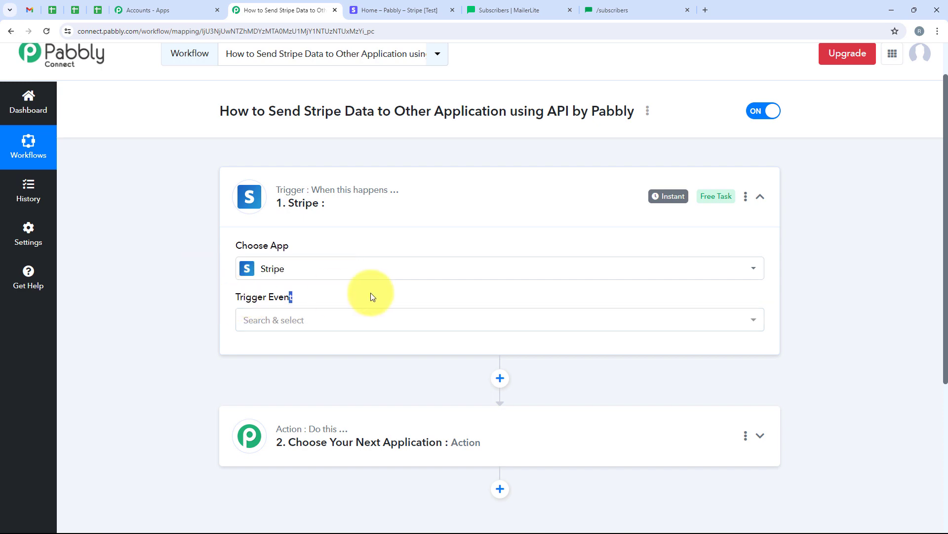
click(346, 319)
click(495, 132)
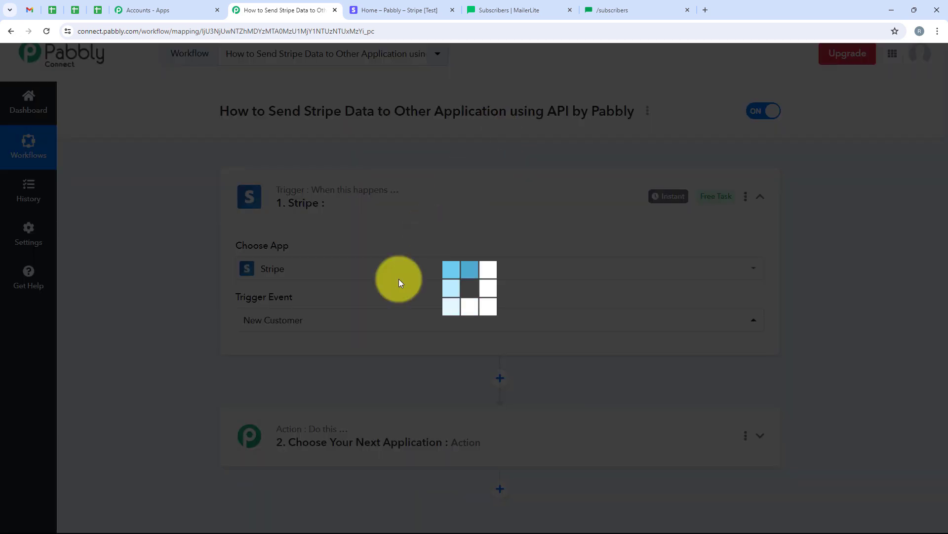
Step: Copy the trigger's webhook URL and bring up the Stripe dashboard
scroll(354, 322, down, 1)
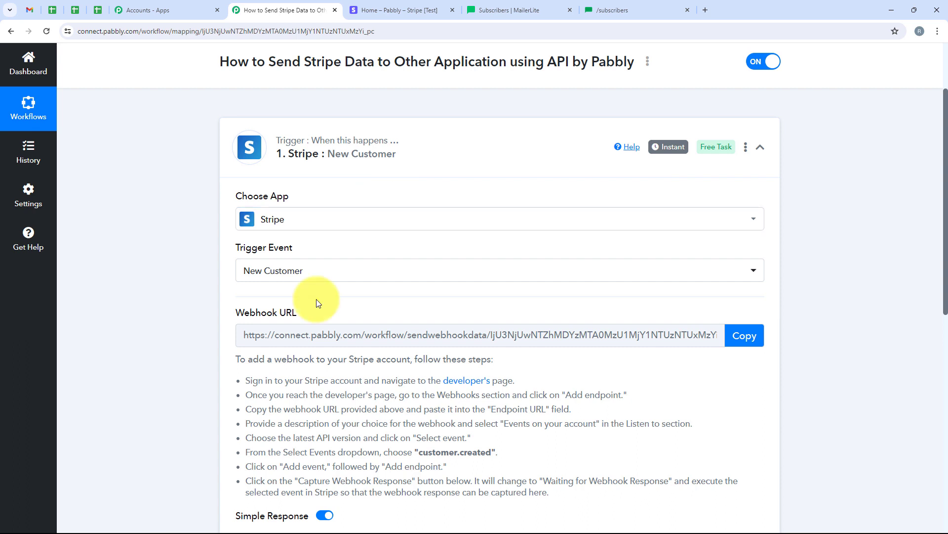
scroll(316, 341, down, 1)
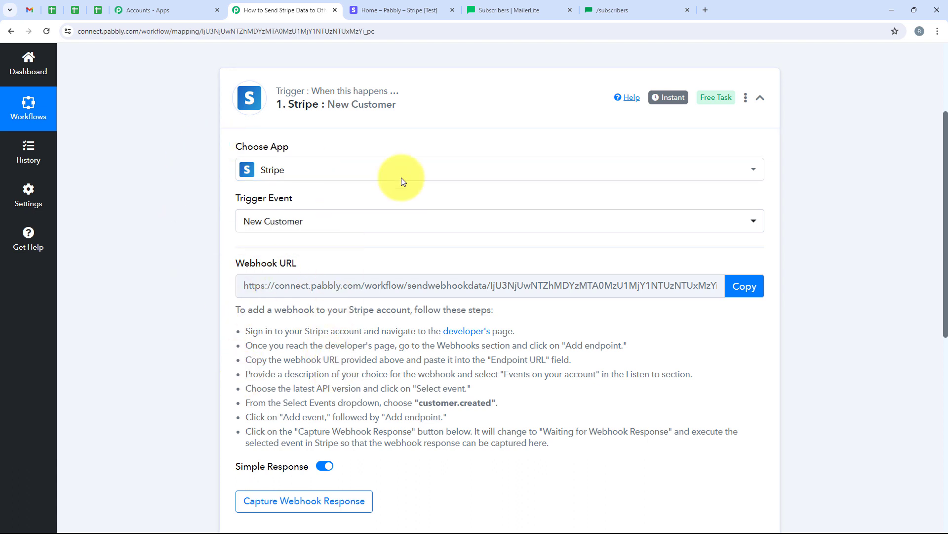
click(741, 290)
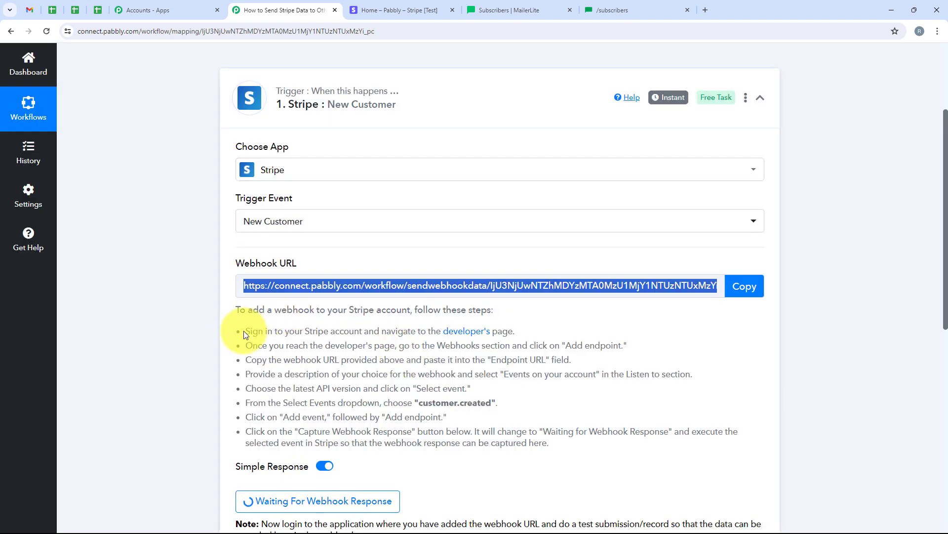
drag(244, 331, 515, 331)
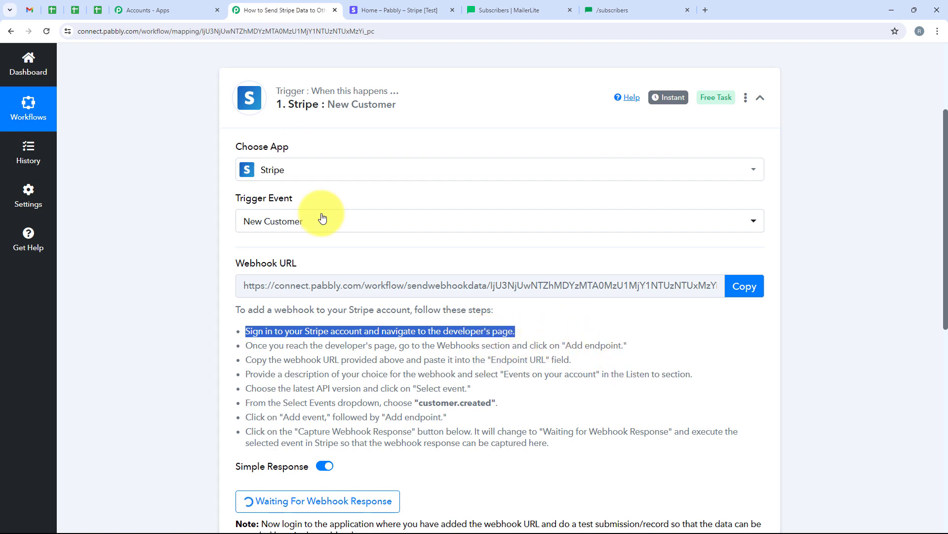
click(417, 10)
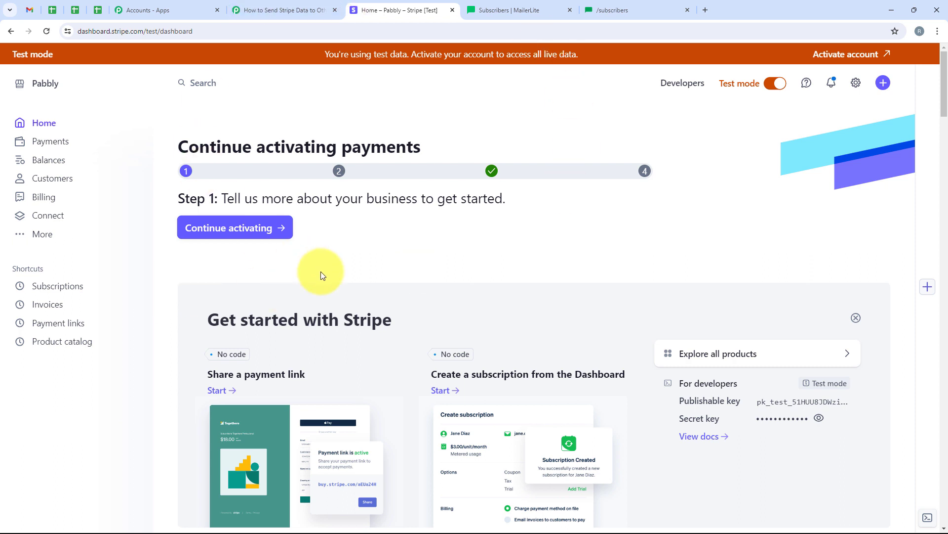
Step: Go to Stripe's Developers Webhooks page listing the active Pabbly endpoints
click(682, 83)
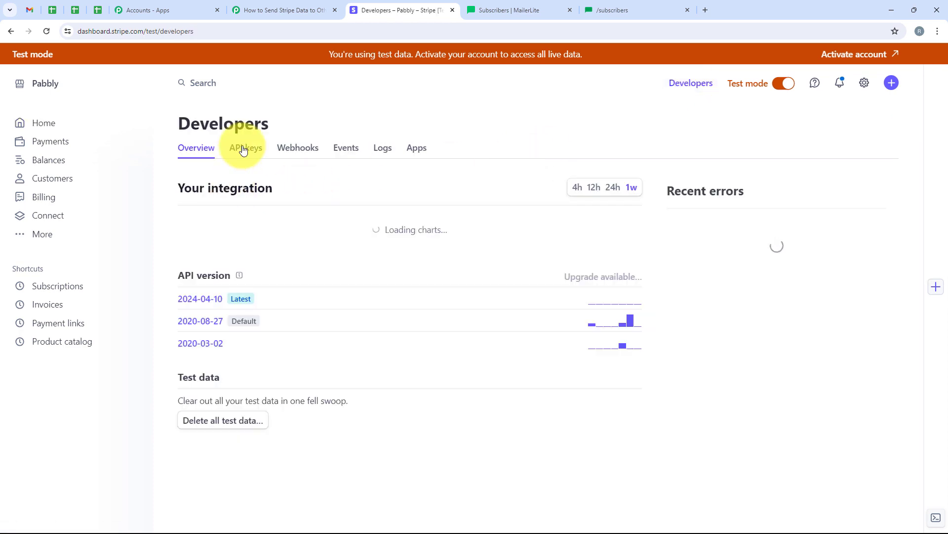
click(304, 155)
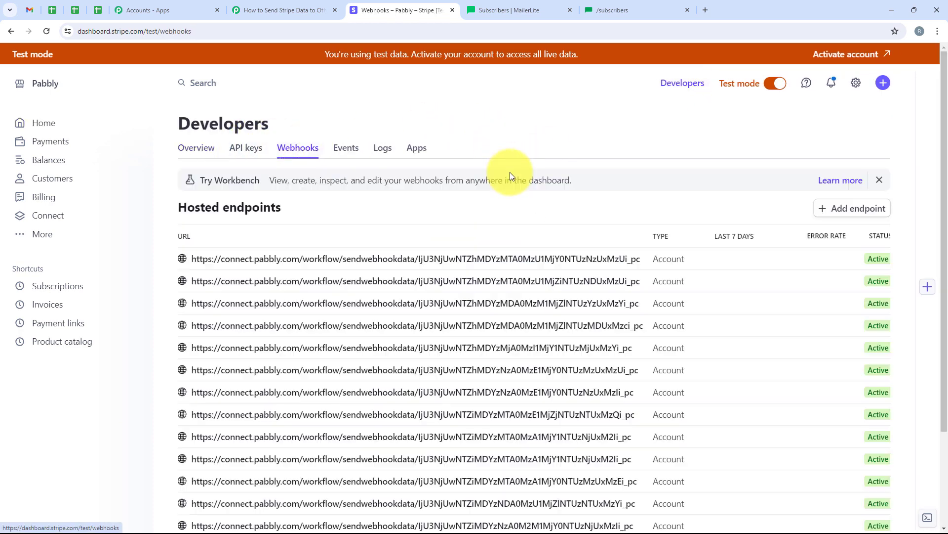
Step: Start a new Stripe webhook endpoint with the pasted Pabbly webhook URL and no description
click(860, 209)
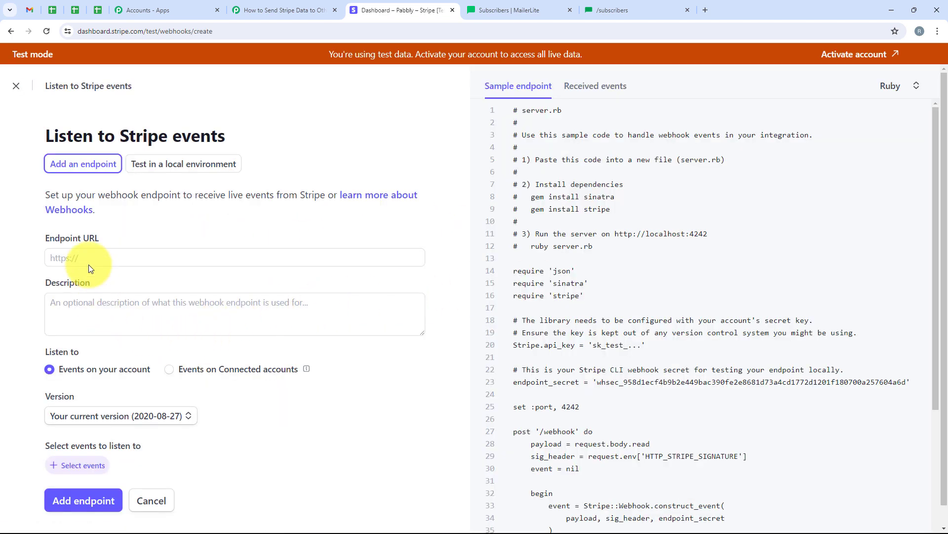
drag(44, 240, 156, 264)
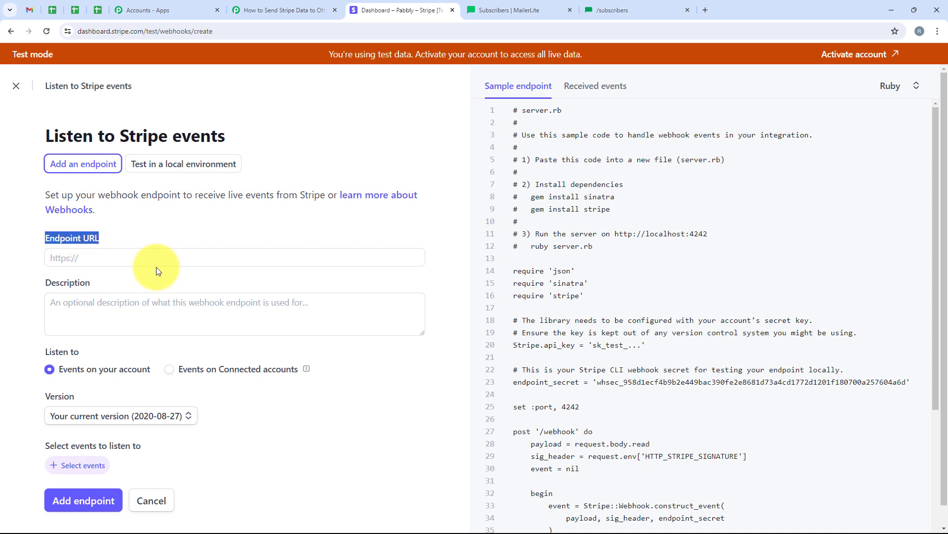
click(164, 255)
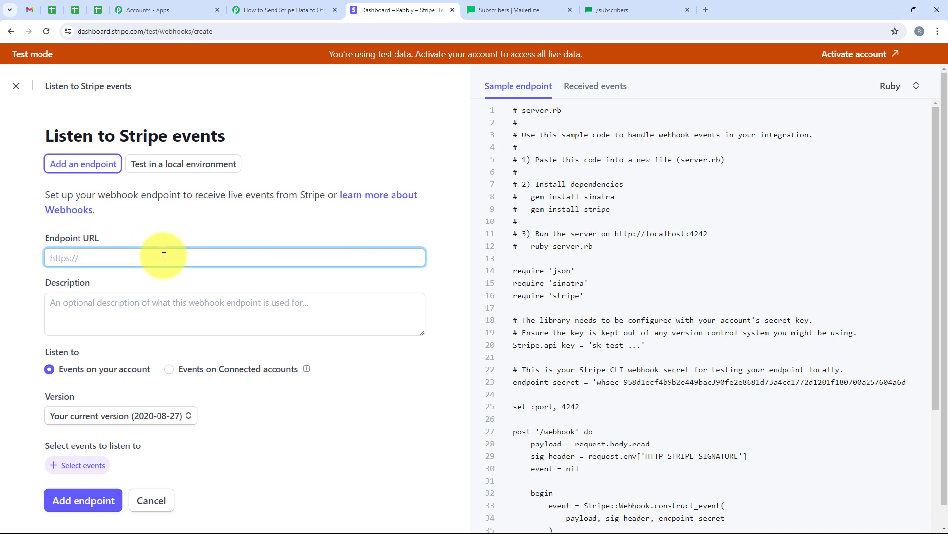
right_click(164, 255)
click(203, 340)
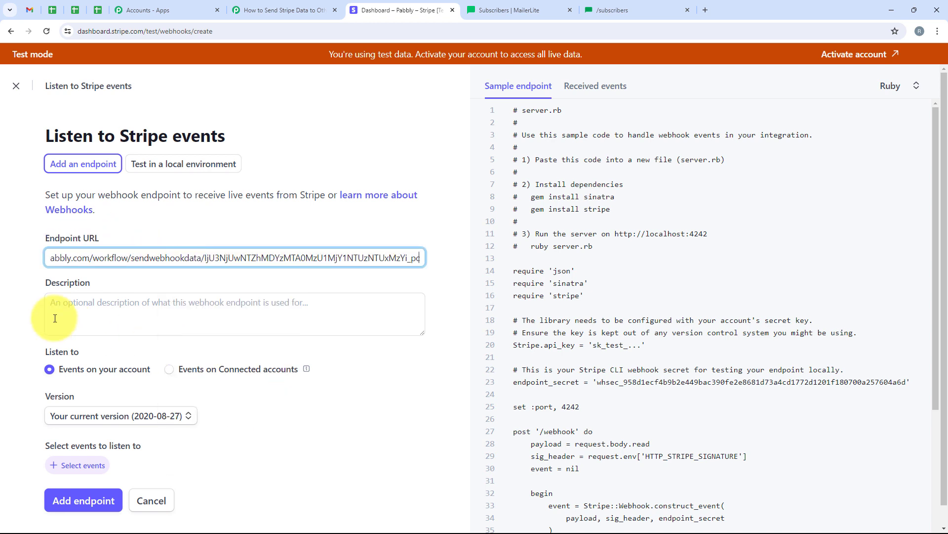
click(40, 283)
click(80, 312)
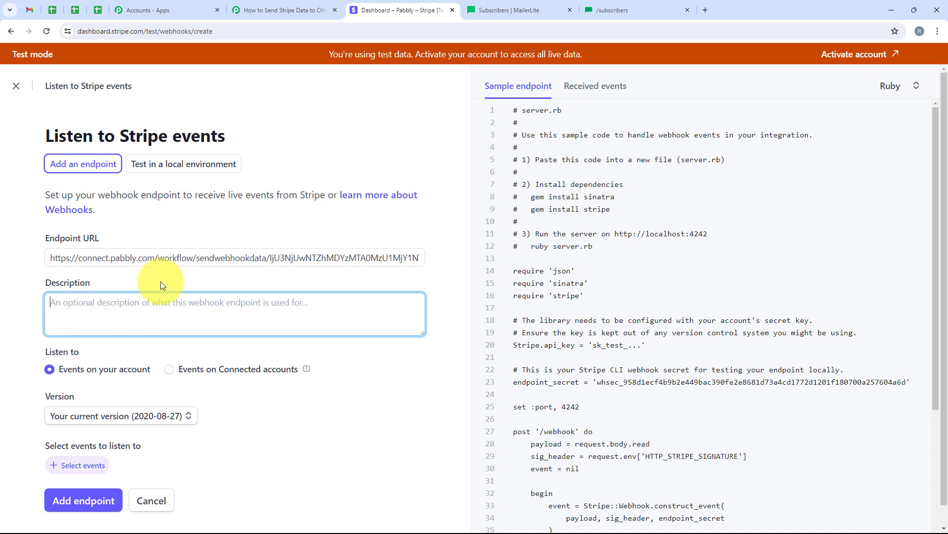
click(113, 288)
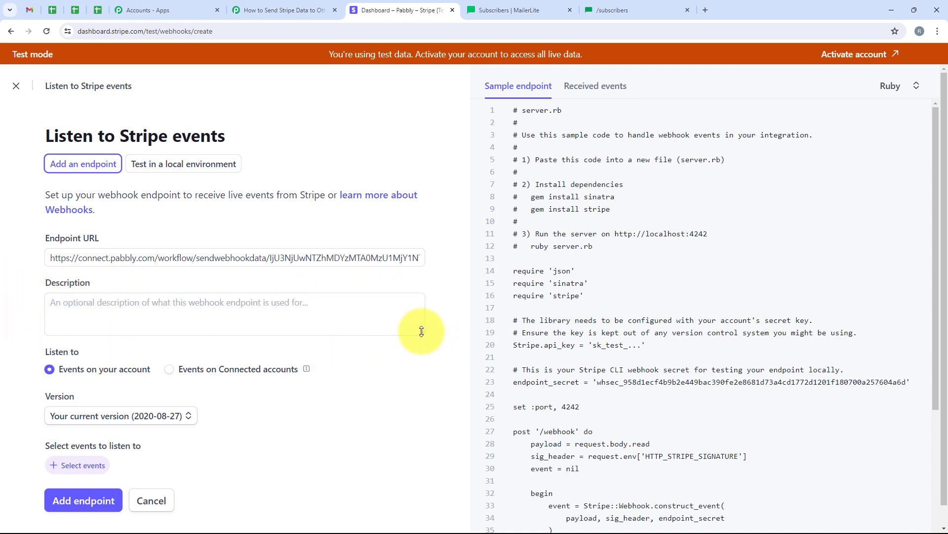
drag(421, 331, 417, 310)
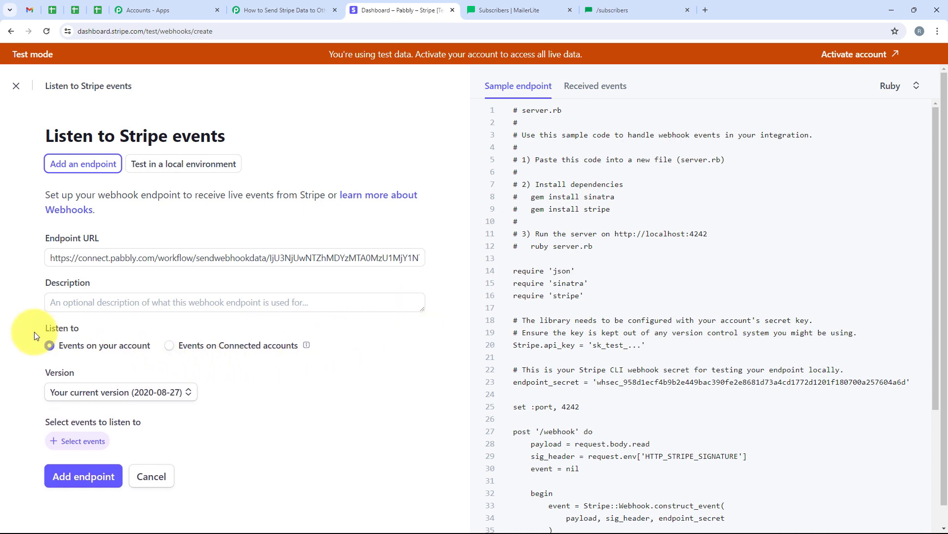
Step: Set the endpoint's API version to the latest, 2024-04-10, and bring up event selection
drag(33, 333, 91, 331)
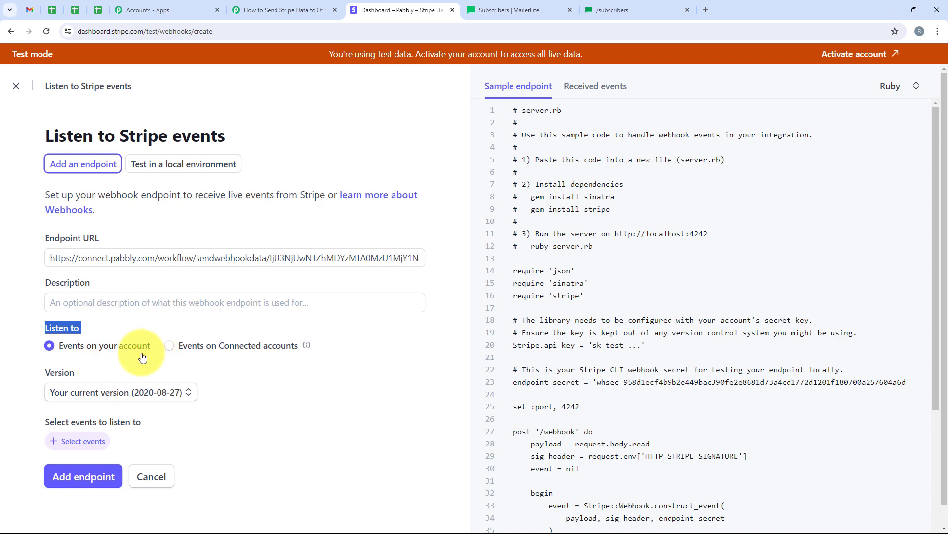
drag(22, 372, 79, 371)
click(86, 393)
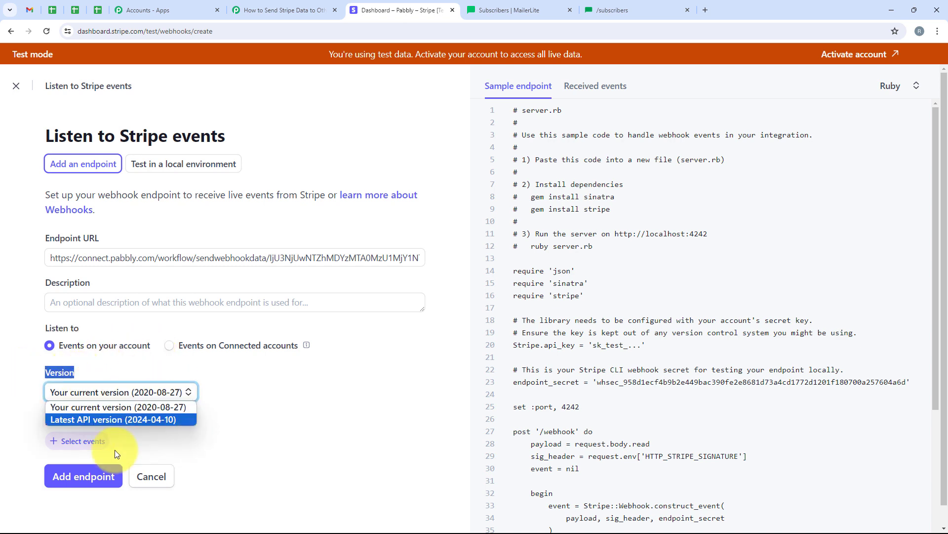
click(104, 419)
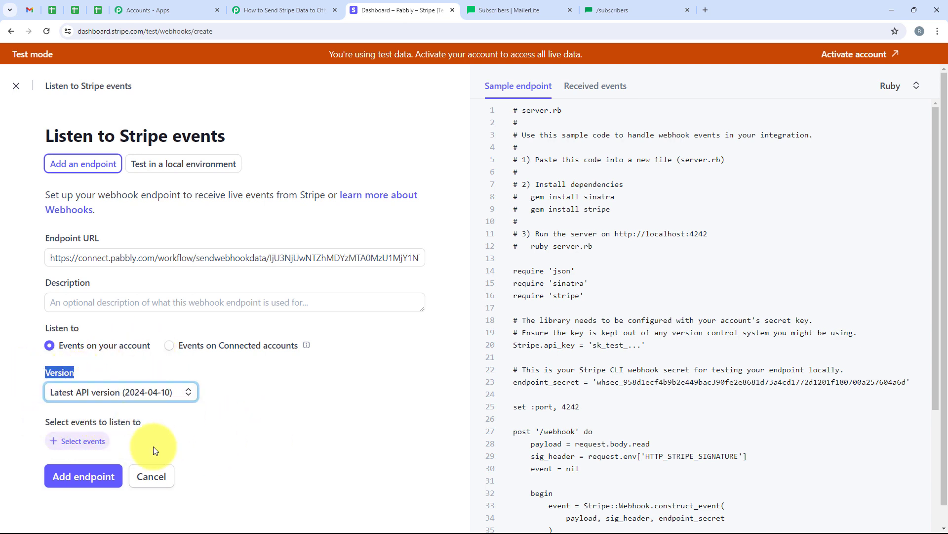
click(56, 444)
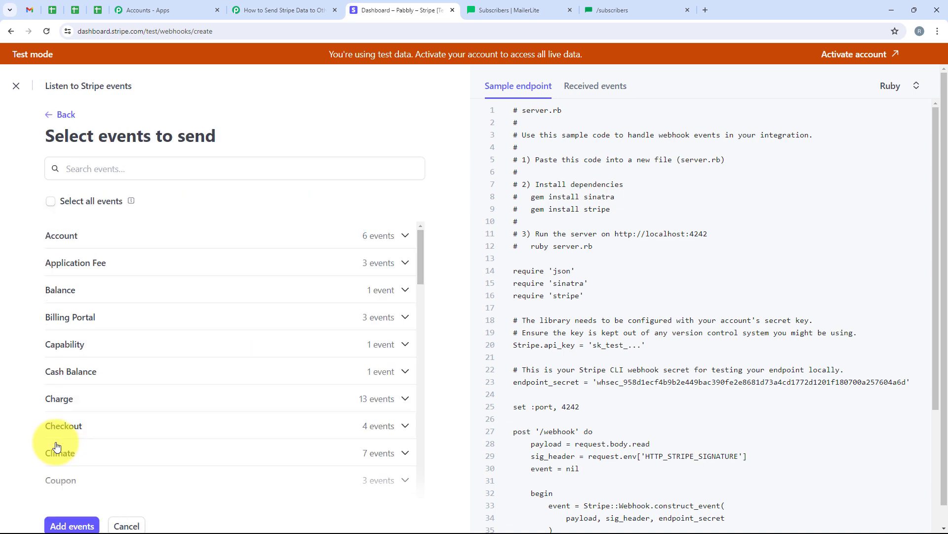
Step: Add the customer.created event and create the enabled webhook endpoint
click(147, 171)
click(281, 10)
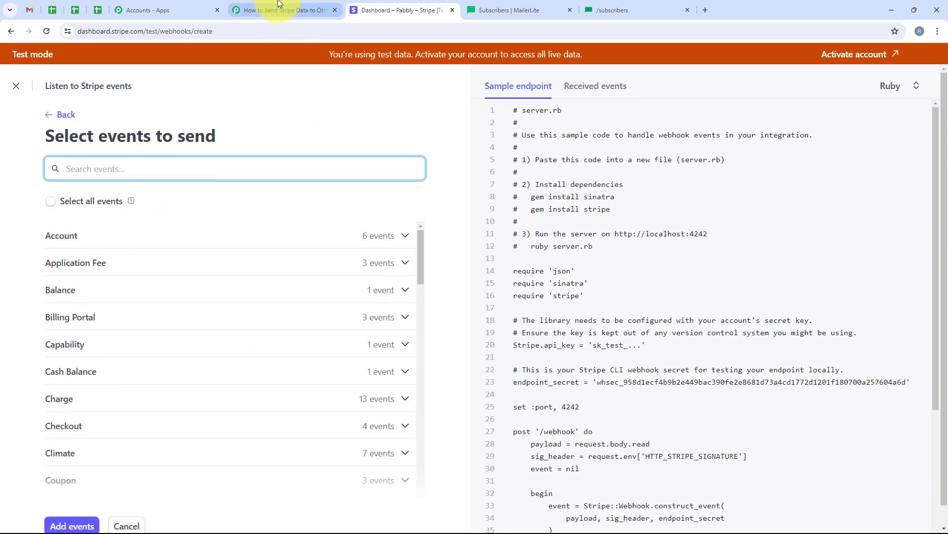
drag(419, 401, 494, 402)
click(407, 3)
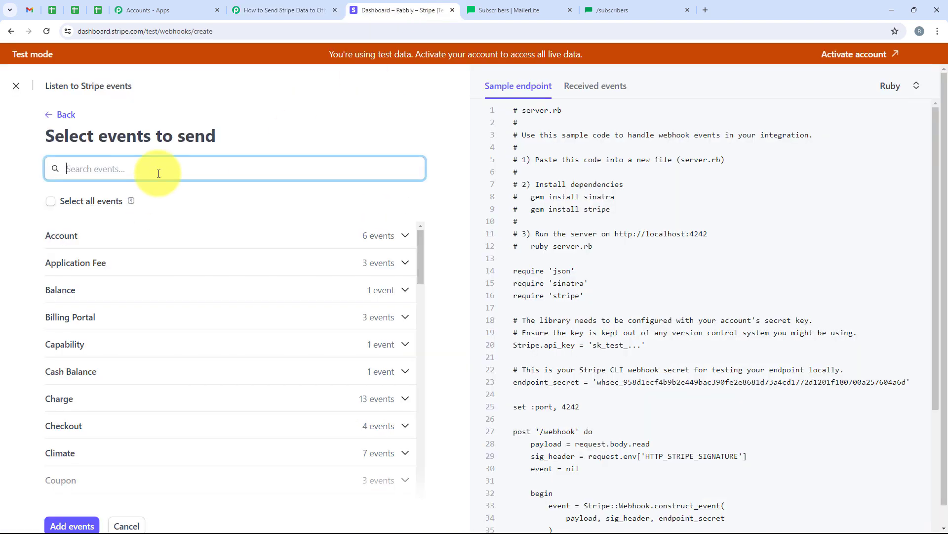
text(Customer)
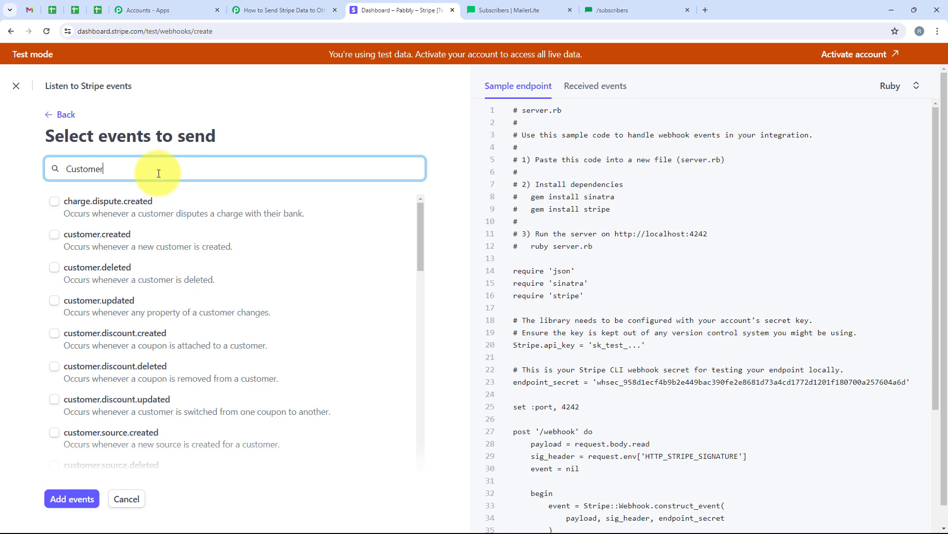
click(55, 235)
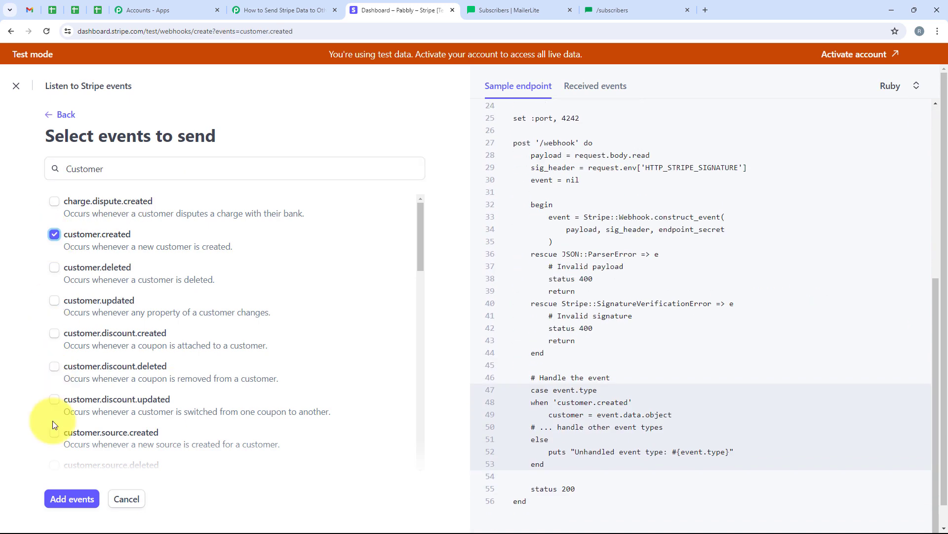
click(70, 498)
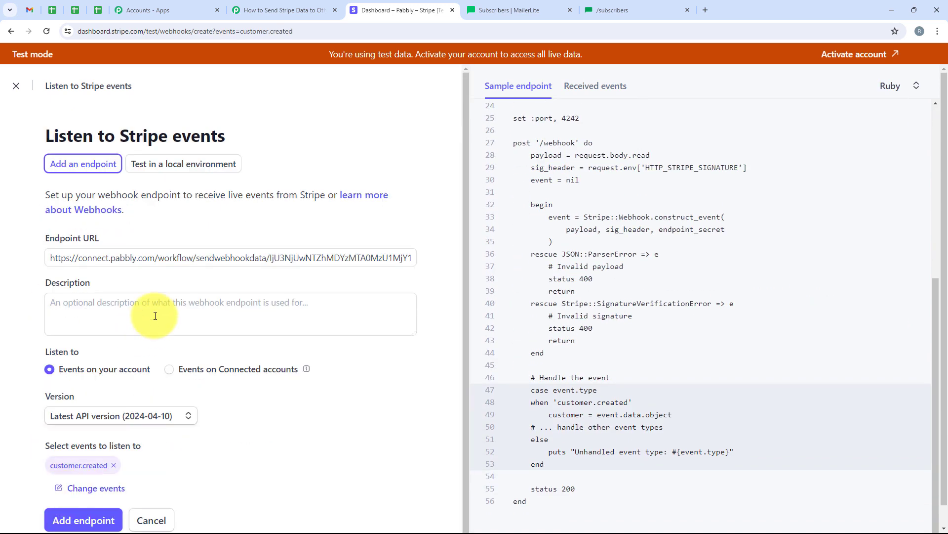
scroll(183, 401, down, 1)
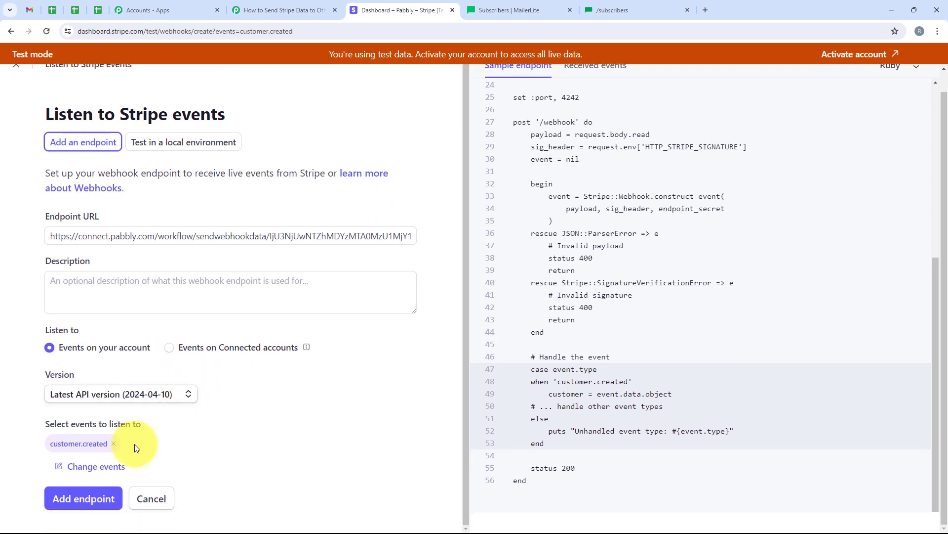
click(82, 500)
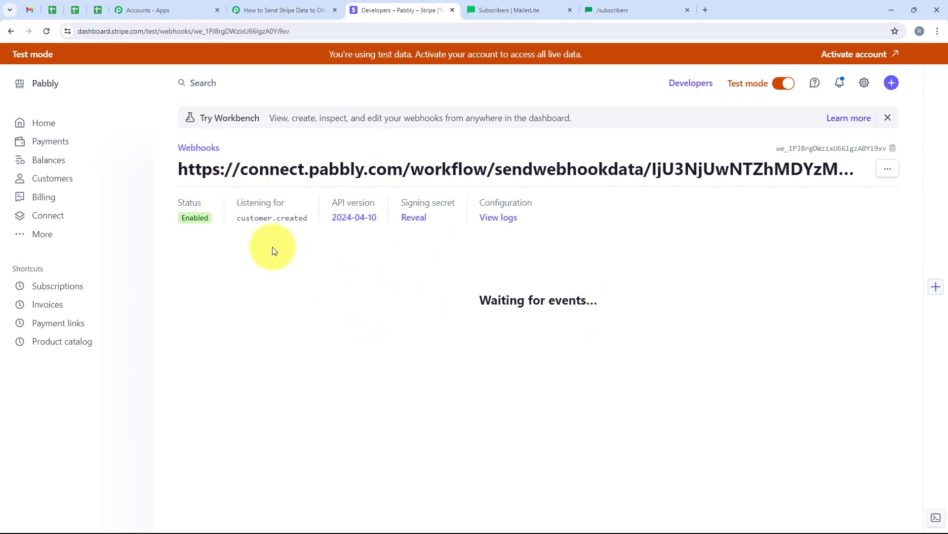
Step: Open Stripe's Customers list in a separate tab
right_click(48, 177)
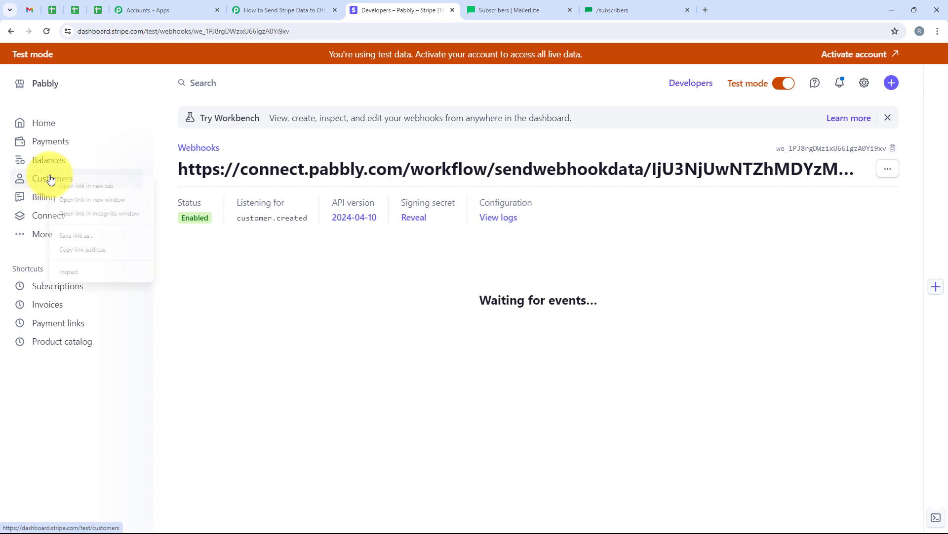
click(73, 188)
click(509, 9)
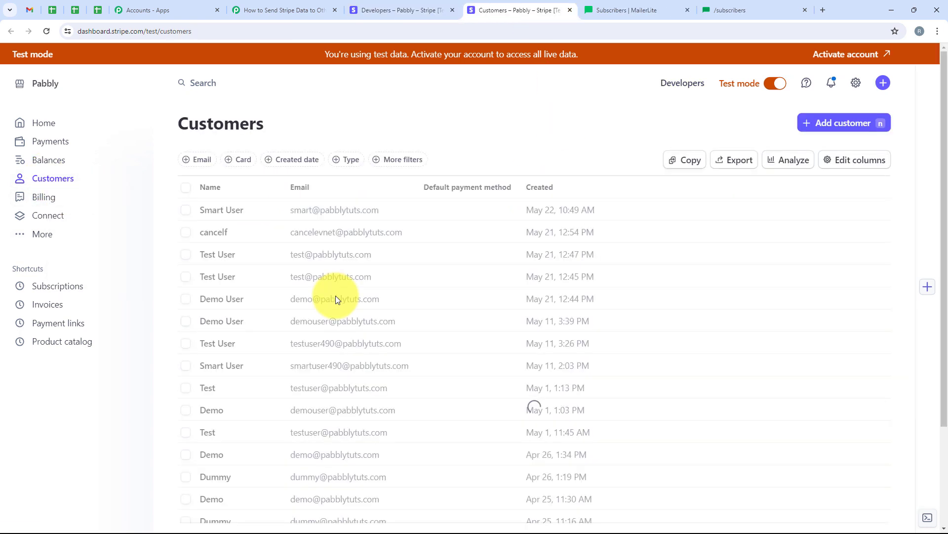
Step: Add a test customer with the suggested name, email and phone number, and save it
click(837, 130)
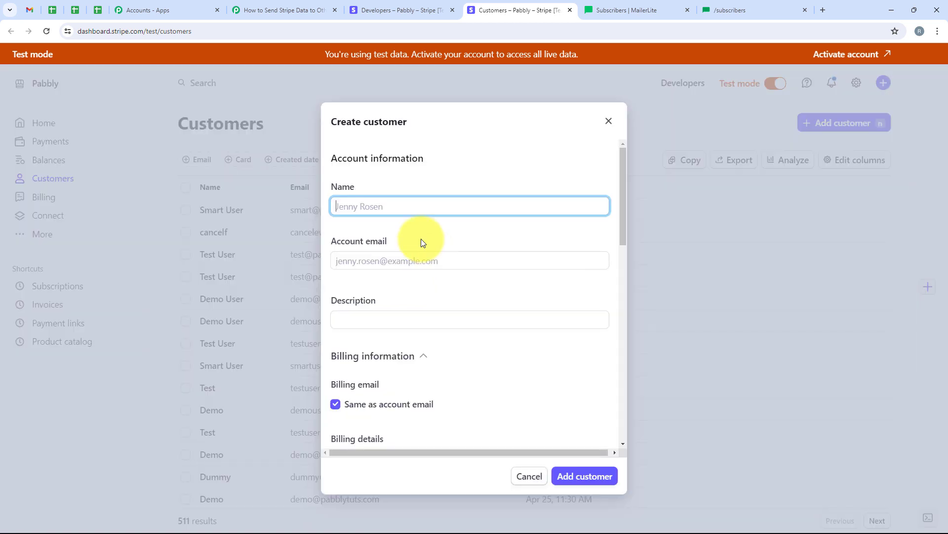
click(350, 215)
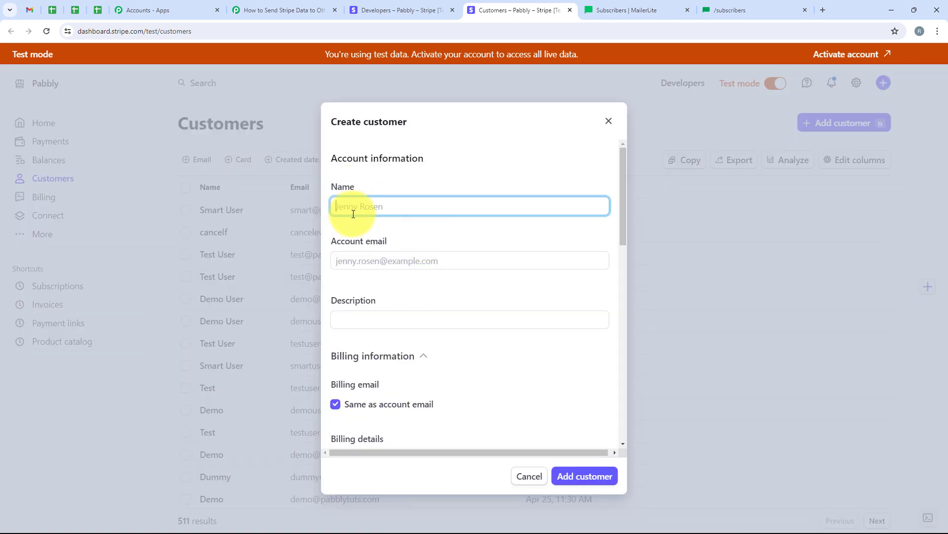
click(380, 235)
click(408, 260)
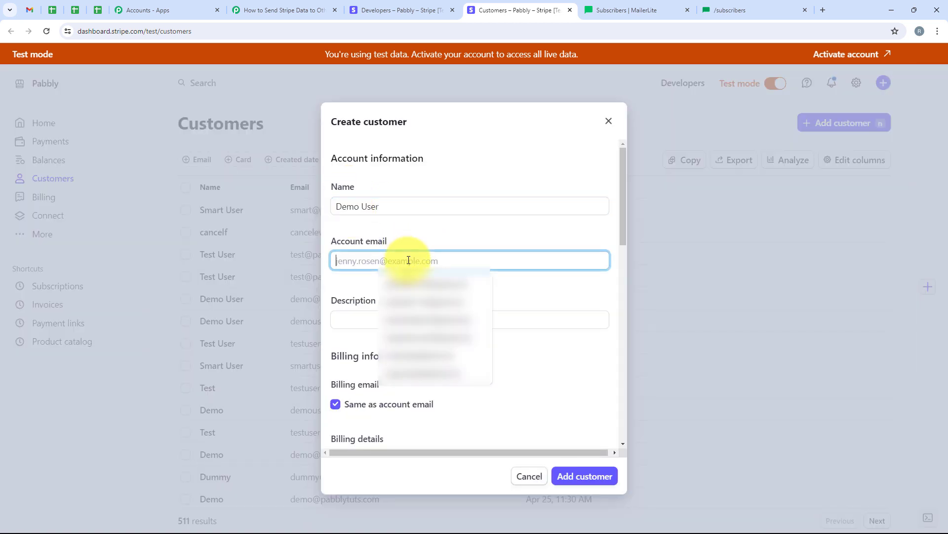
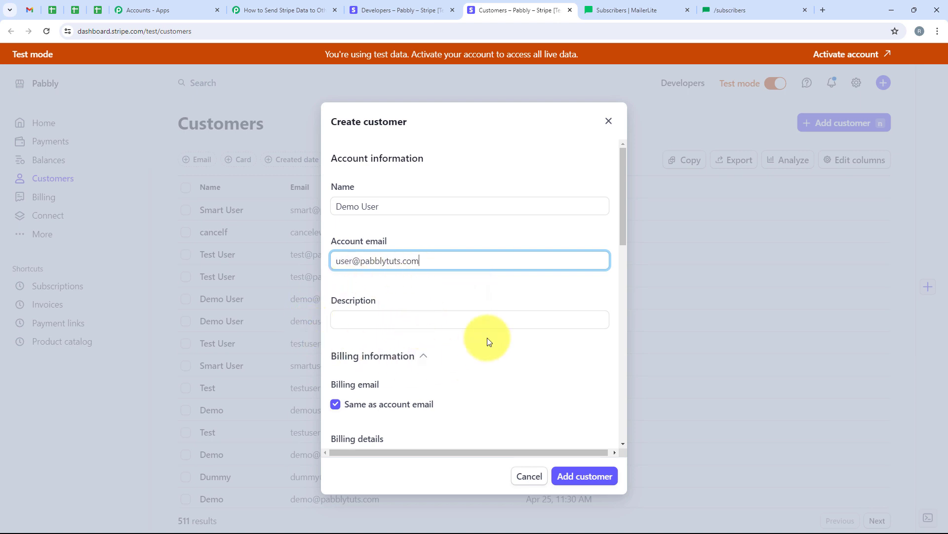
scroll(488, 336, down, 1)
click(455, 439)
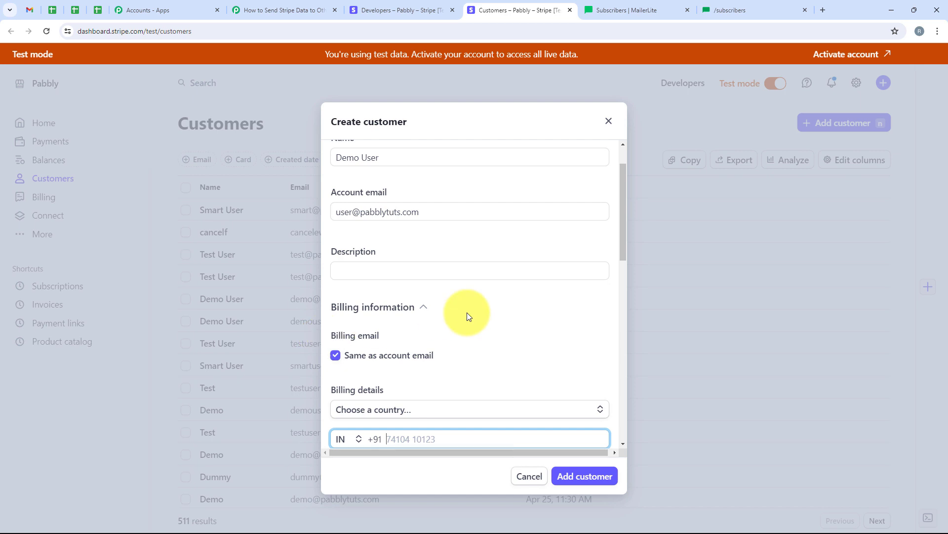
scroll(467, 312, down, 3)
click(388, 290)
click(433, 314)
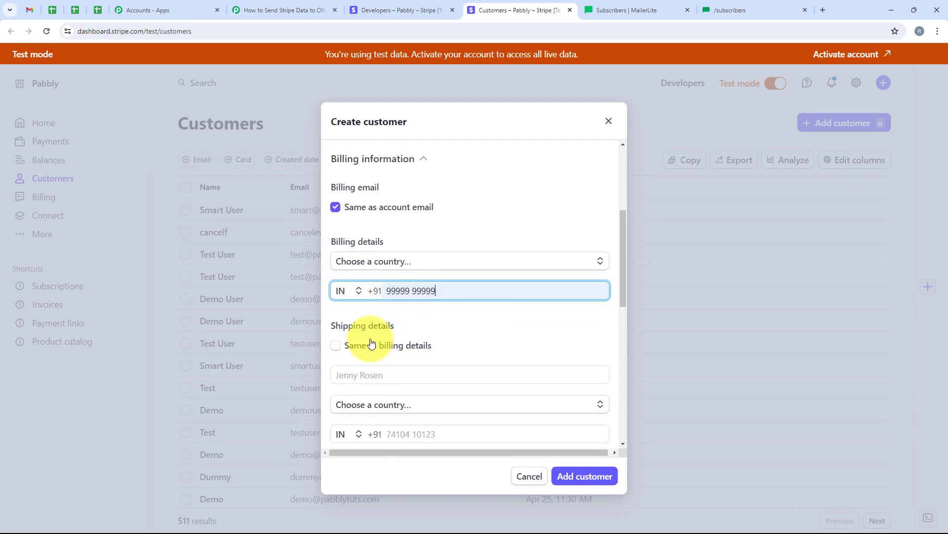
click(599, 476)
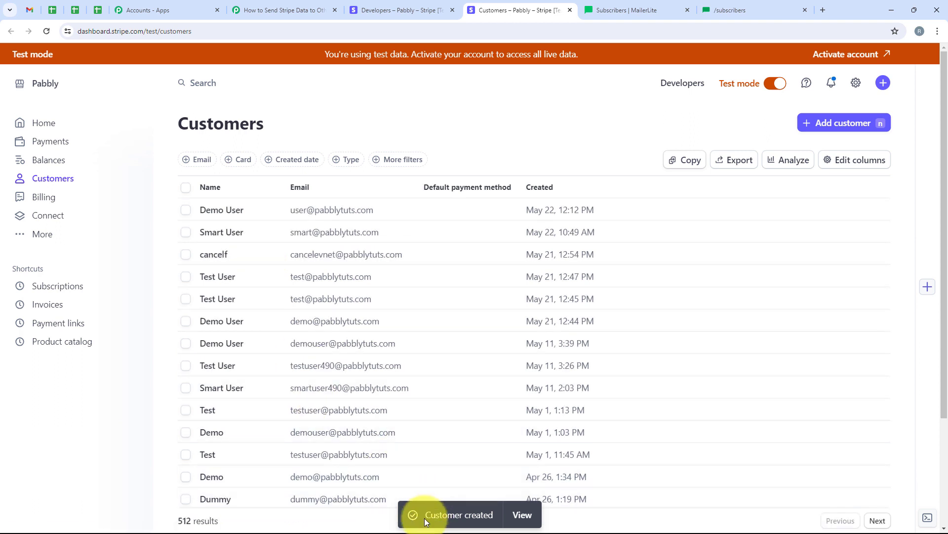
drag(487, 516, 494, 514)
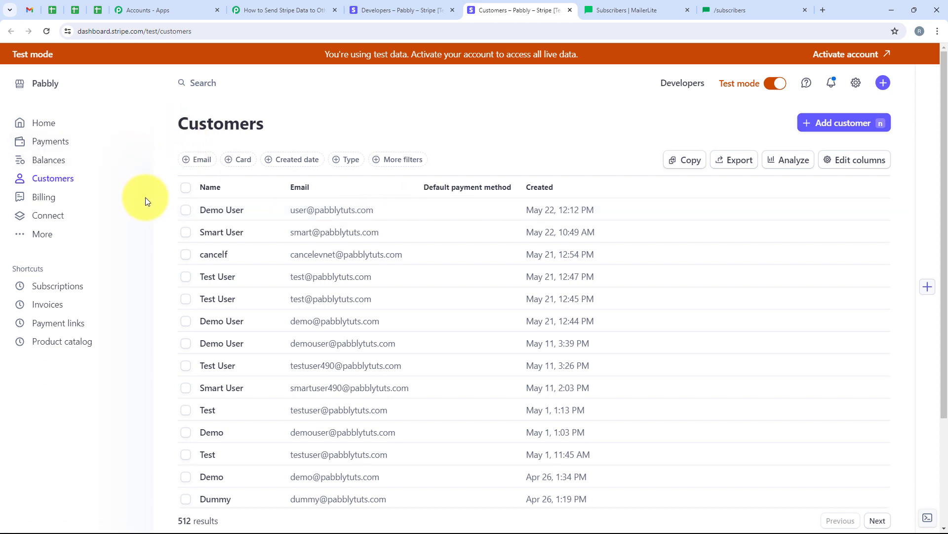
Step: Check the captured Stripe response for the new customer's name, phone and email, then collapse the trigger
click(272, 4)
scroll(456, 168, down, 10)
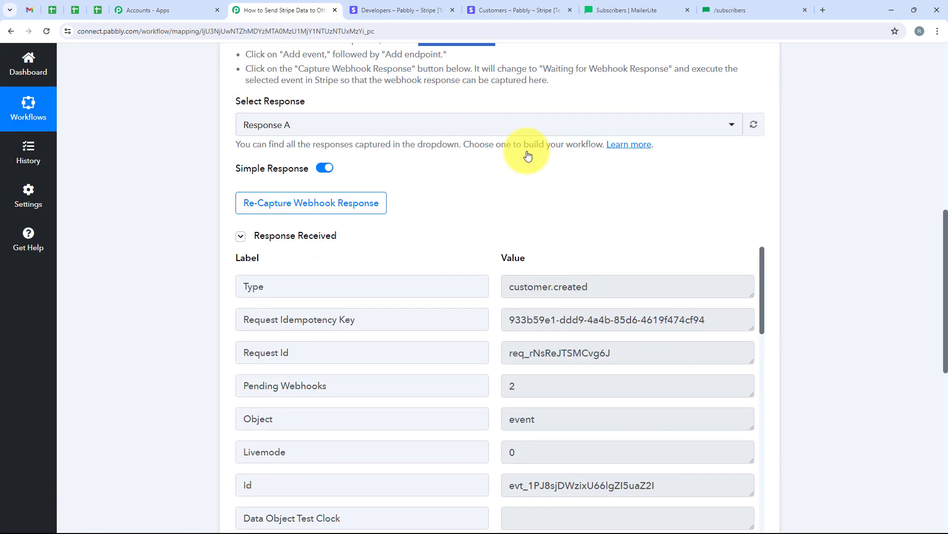
scroll(527, 155, down, 10)
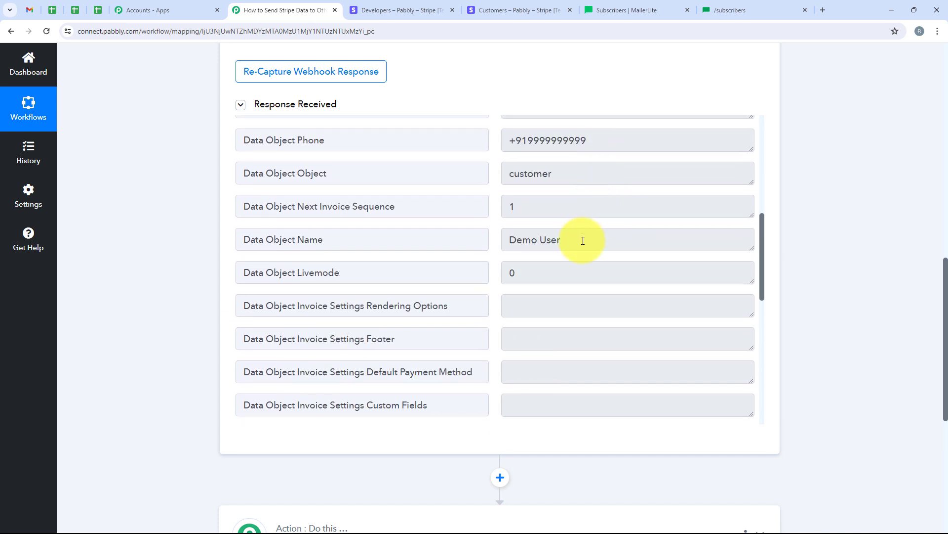
drag(583, 240, 498, 239)
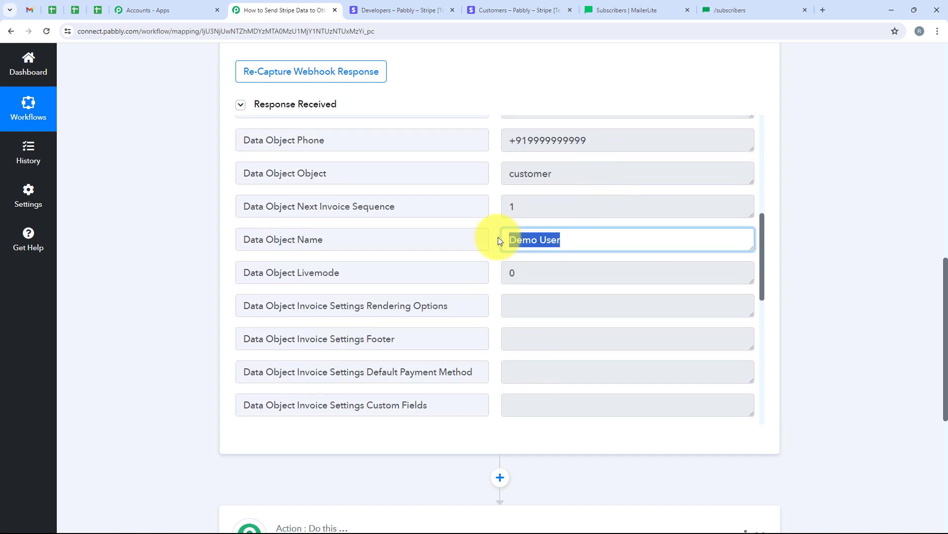
triple_click(517, 150)
scroll(642, 271, up, 4)
scroll(641, 272, down, 4)
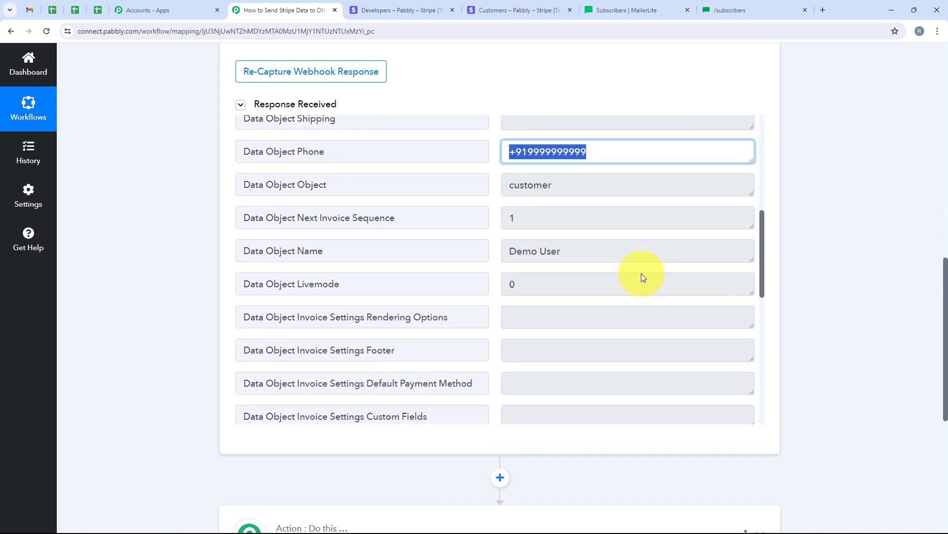
scroll(641, 274, down, 6)
drag(631, 224, 462, 224)
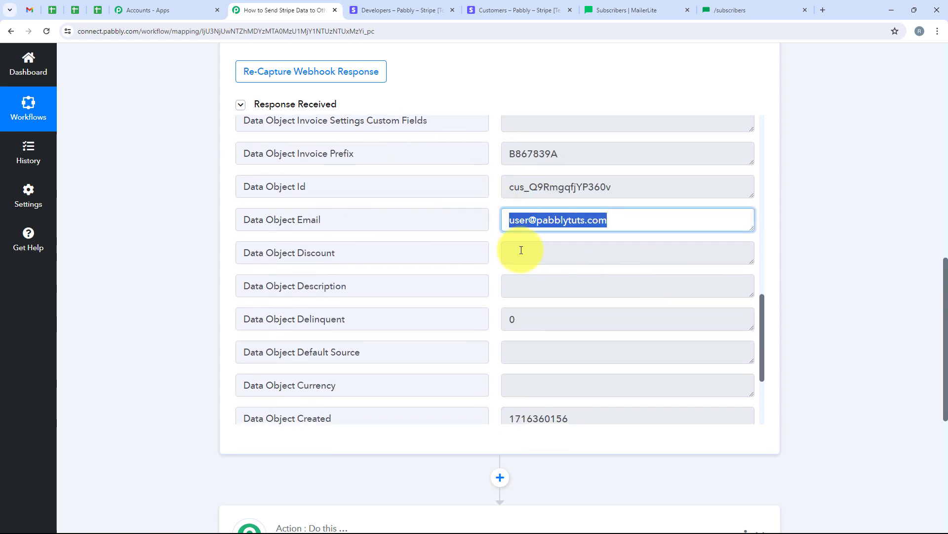
click(827, 255)
scroll(826, 253, up, 13)
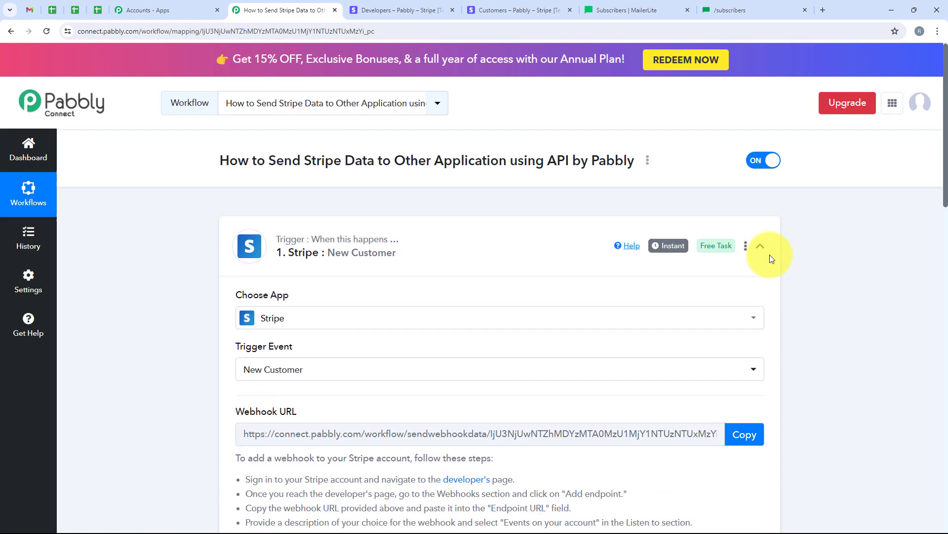
click(452, 237)
Step: Set the action step to API by Pabbly with the Execute API Request event
click(357, 365)
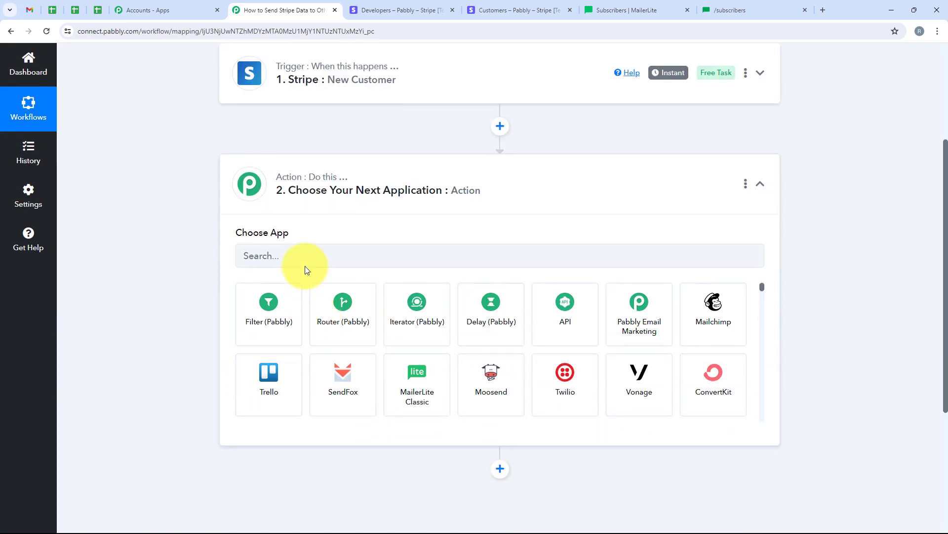
click(305, 264)
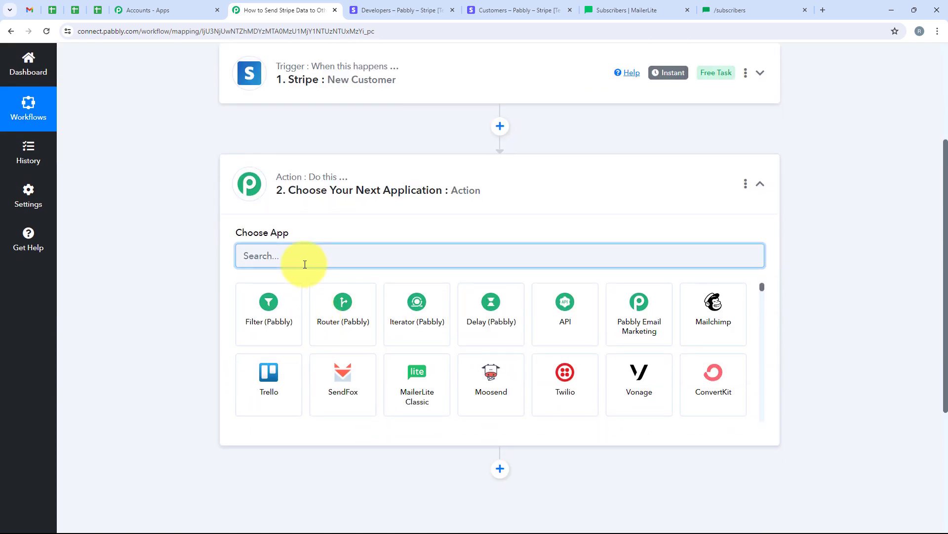
text(A)
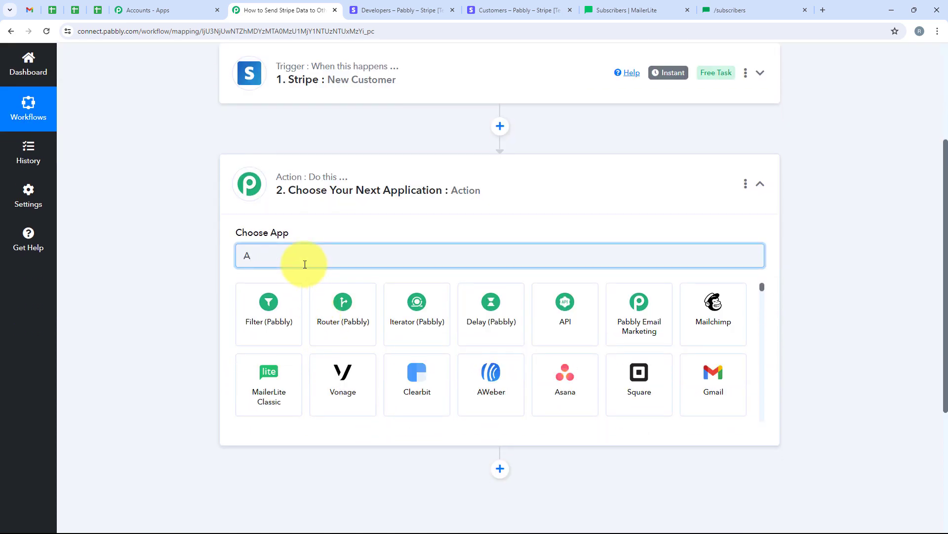
text(PI)
double_click(275, 255)
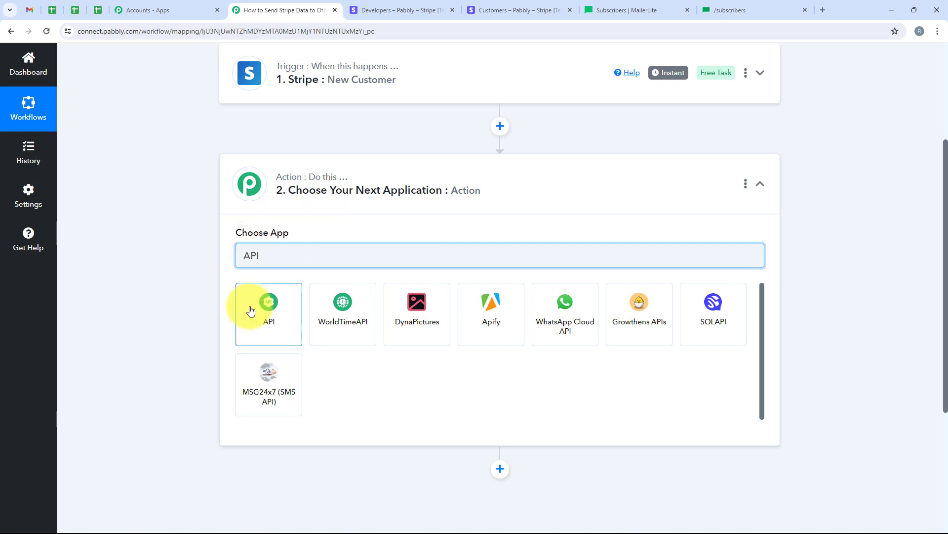
click(249, 311)
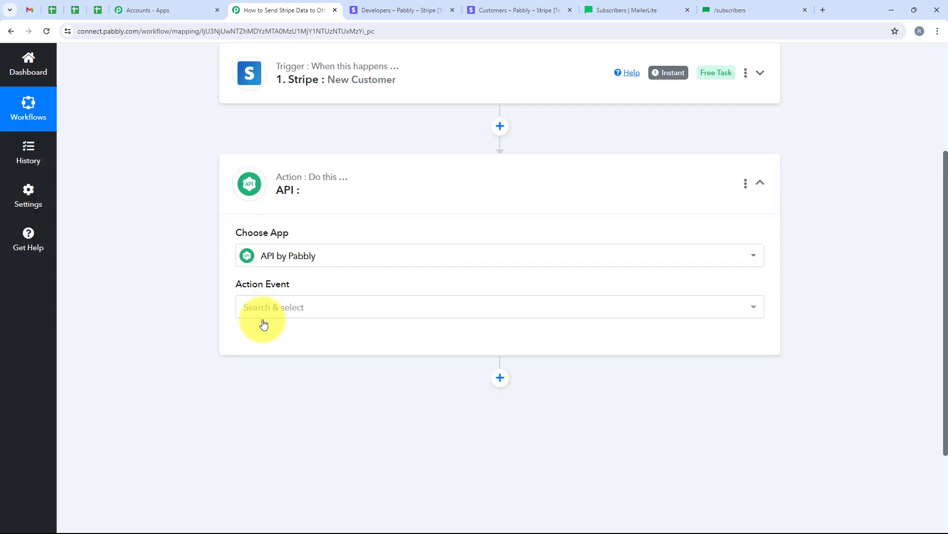
drag(229, 283, 301, 280)
click(309, 302)
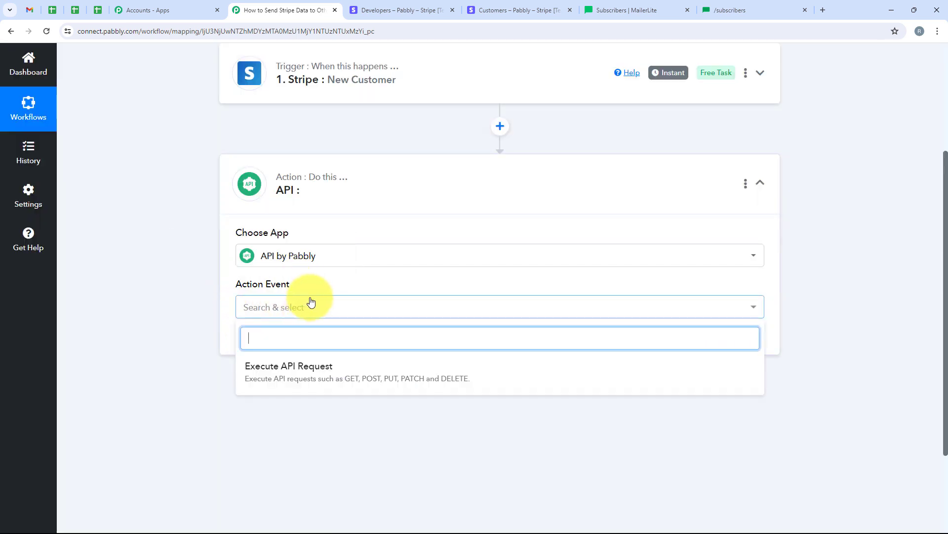
click(508, 379)
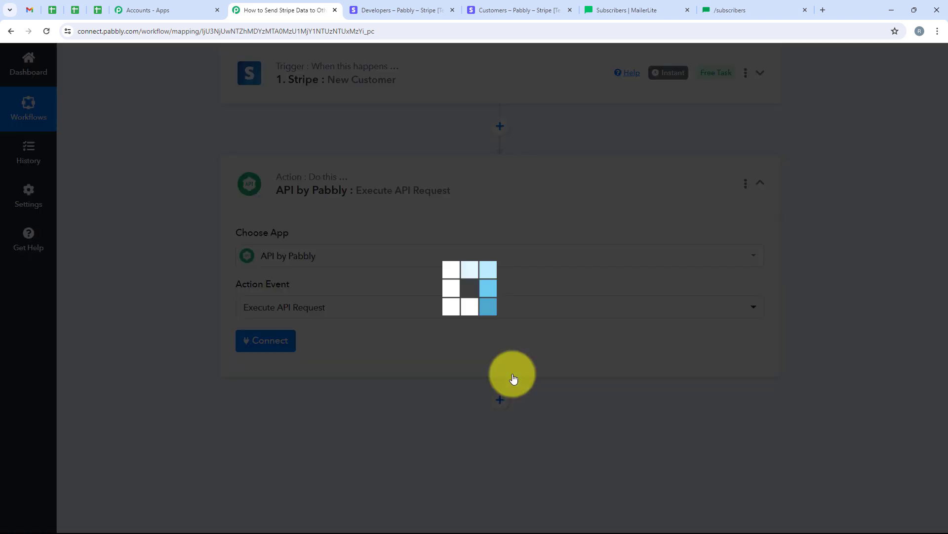
Step: Connect the API step, review its method and endpoint fields, then bring up MailerLite Subscribers
click(251, 341)
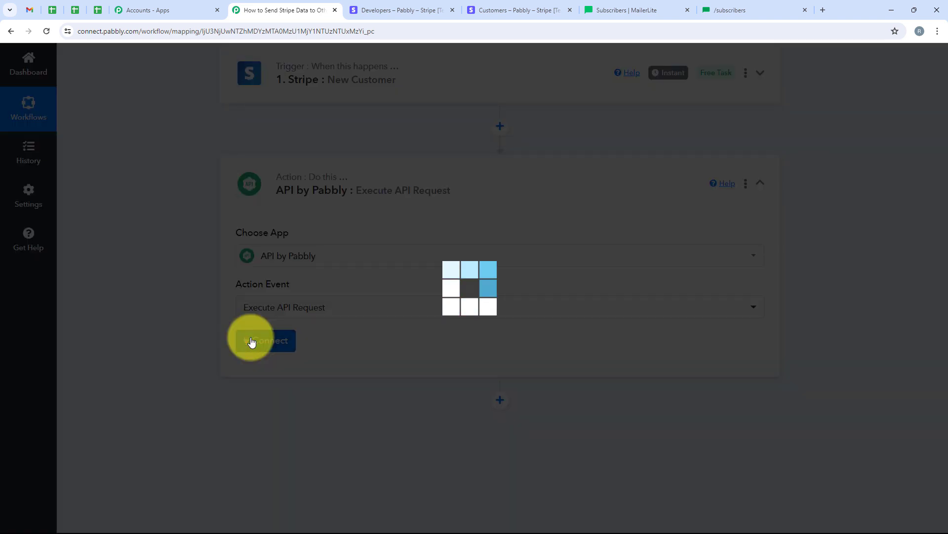
scroll(511, 292, down, 2)
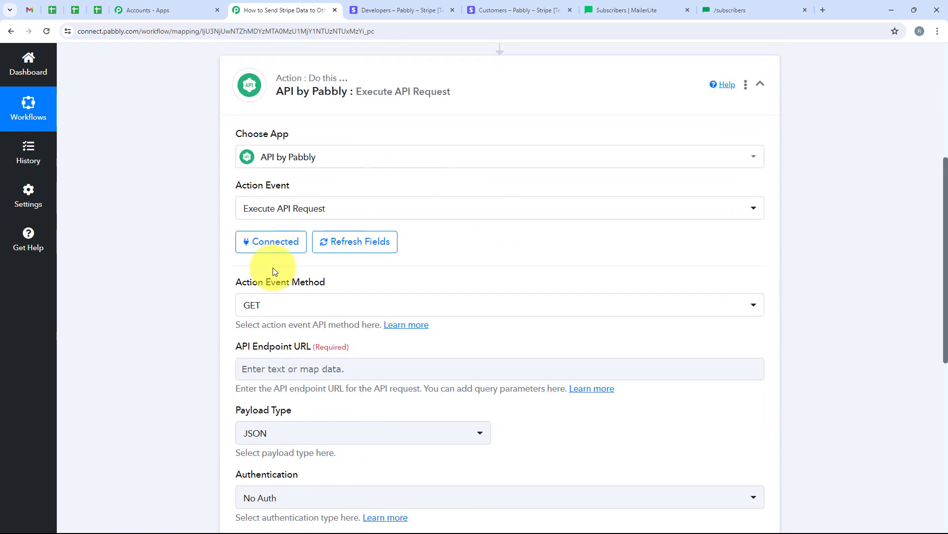
mouse_move(339, 351)
scroll(517, 320, up, 1)
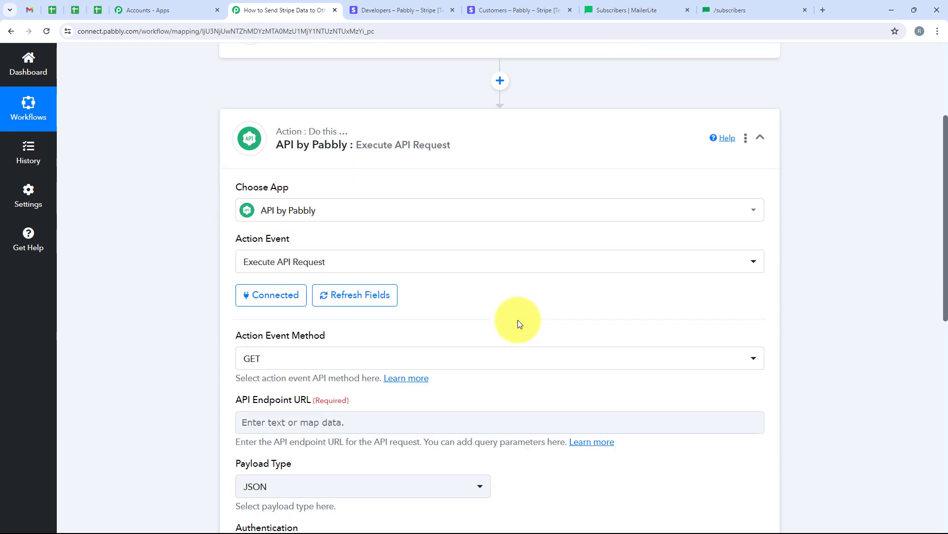
scroll(518, 319, down, 2)
scroll(477, 232, up, 2)
scroll(477, 233, down, 2)
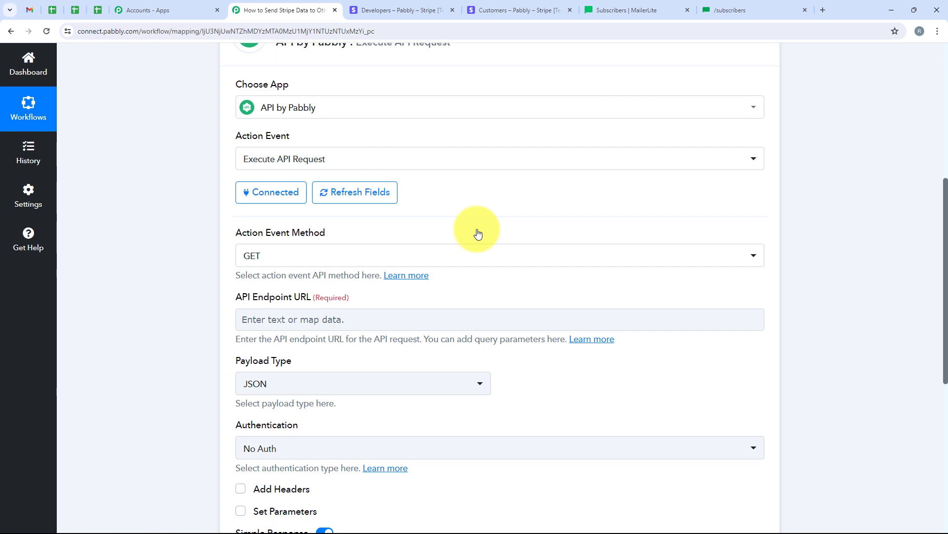
click(663, 5)
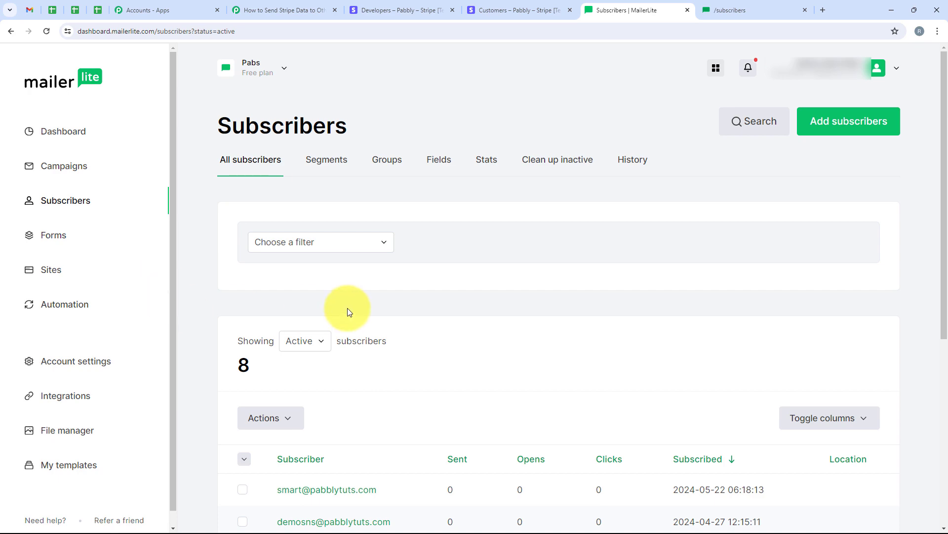
Step: Reload and review MailerLite's POST /subscribers add-subscriber API reference page
scroll(507, 286, down, 1)
scroll(297, 74, up, 1)
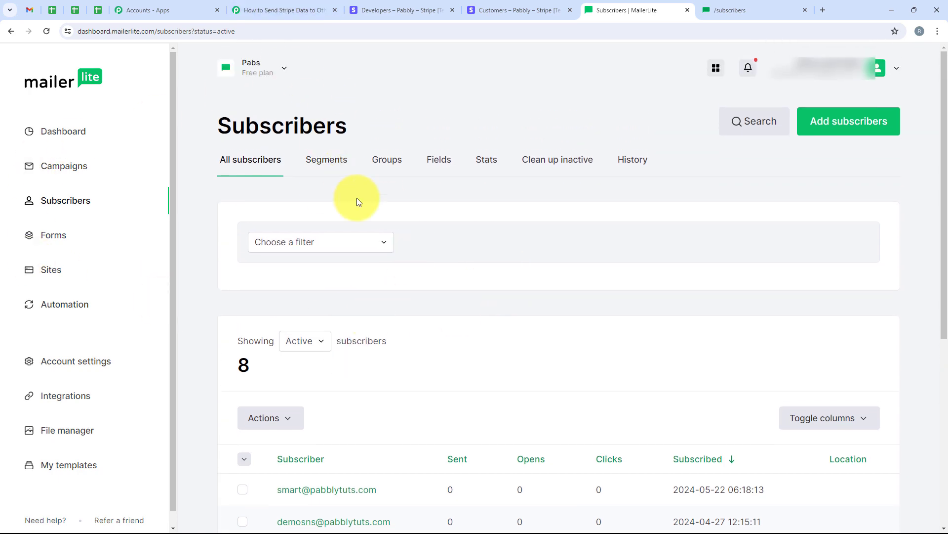
click(721, 9)
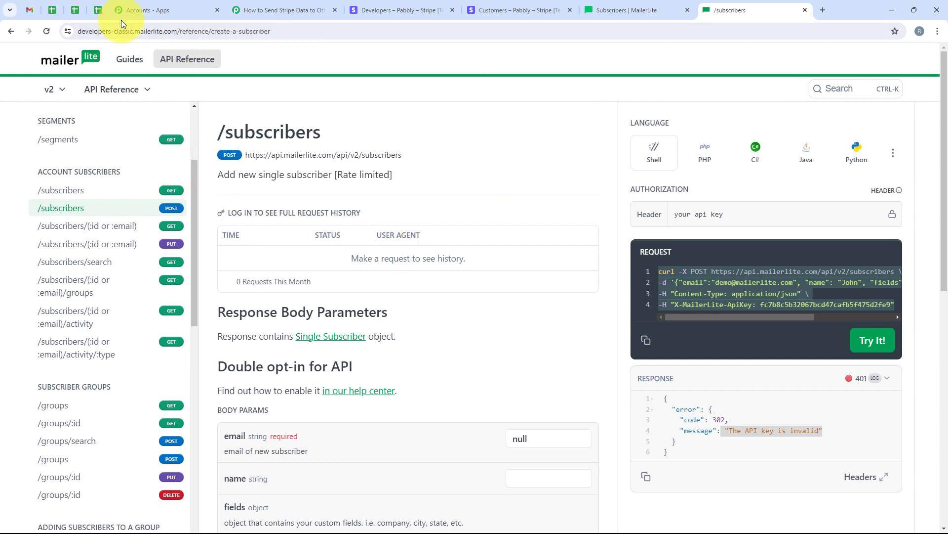
click(237, 31)
key(Return)
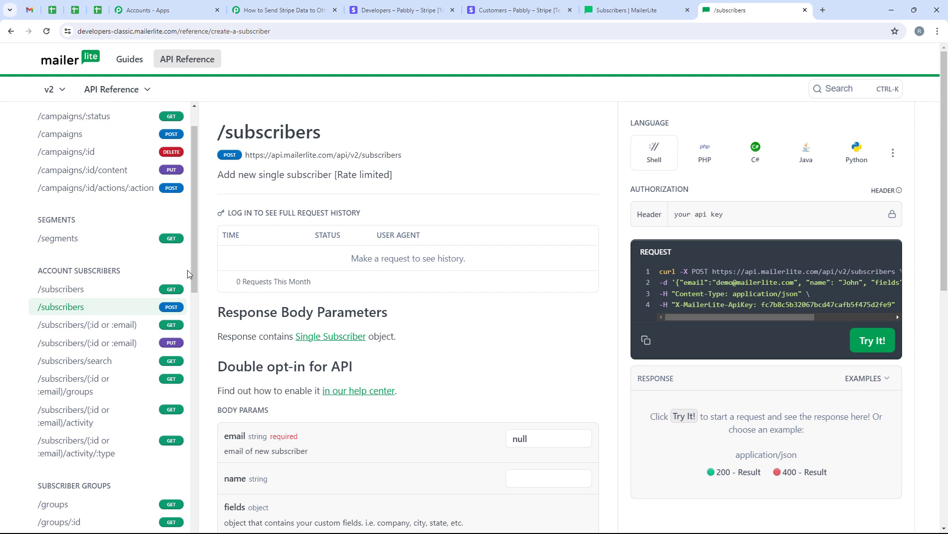
scroll(193, 272, up, 1)
scroll(195, 242, up, 2)
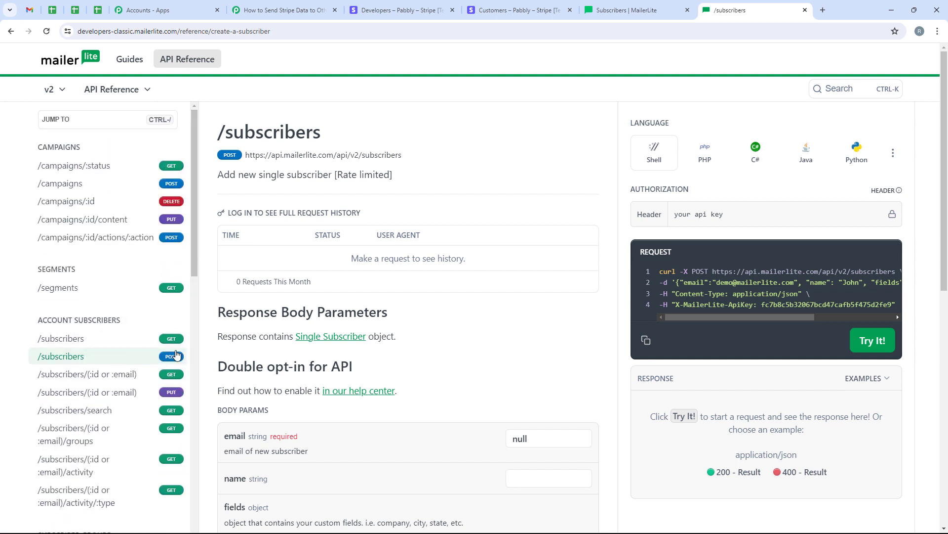
scroll(190, 241, down, 2)
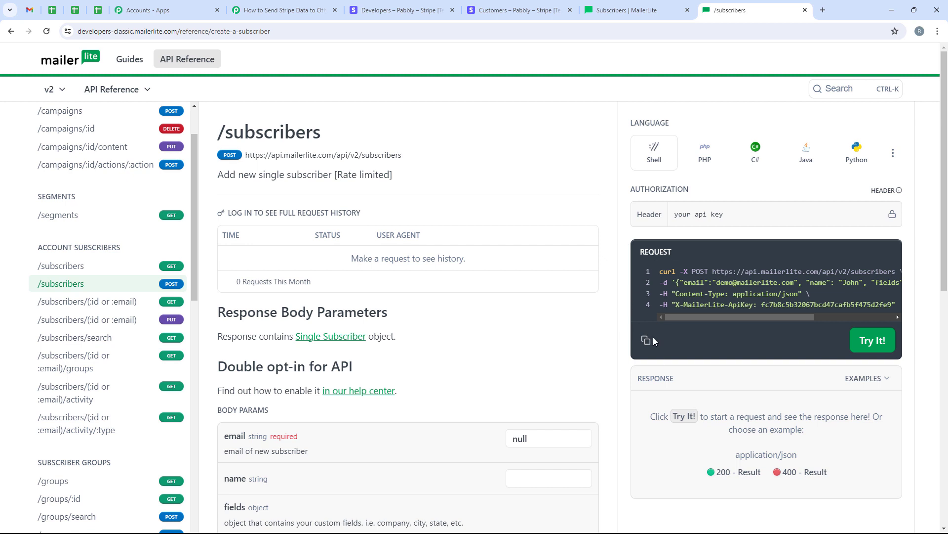
Step: In Pabbly, open the Import cURL dialog from the action step's options menu
click(284, 10)
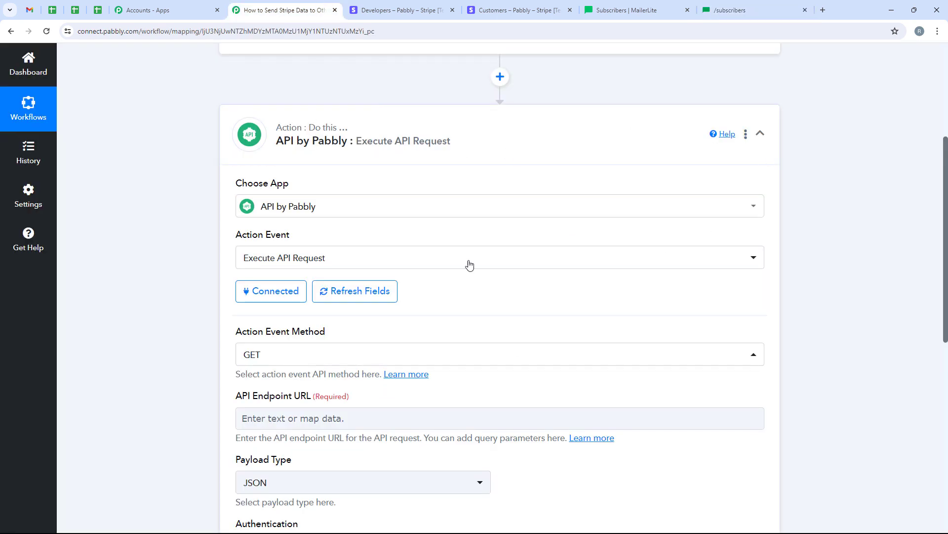
click(745, 134)
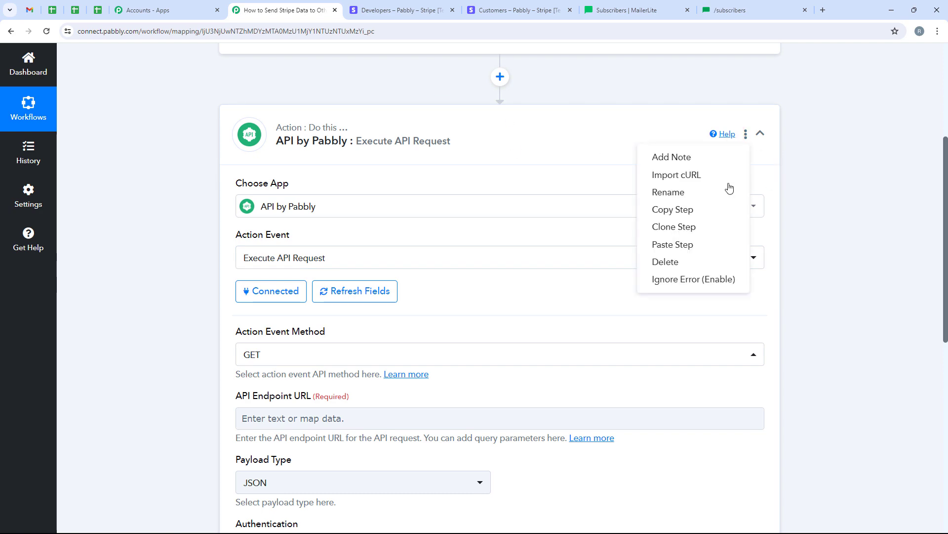
click(696, 176)
right_click(404, 285)
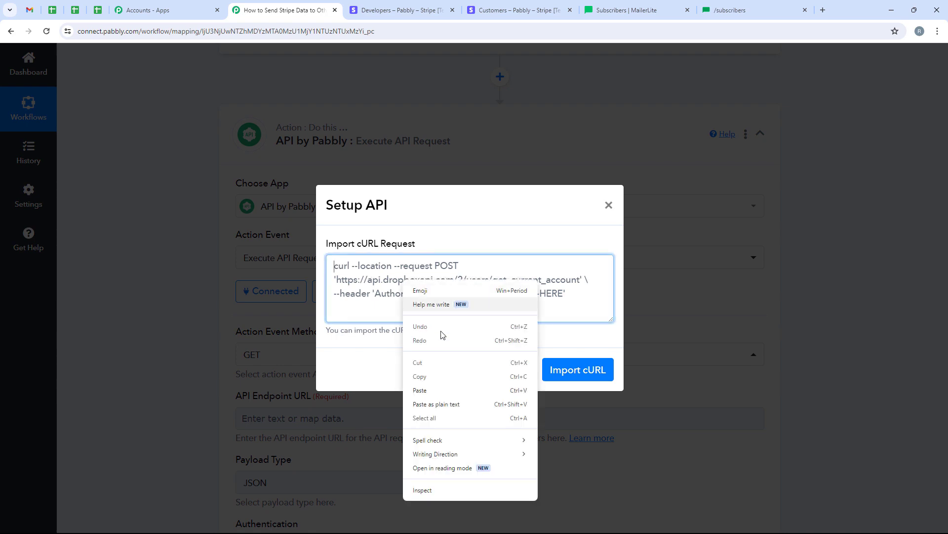
Step: Paste and import the MailerLite cURL, creating a POST request to api.mailerlite.com/api/v2/subscribers
click(420, 390)
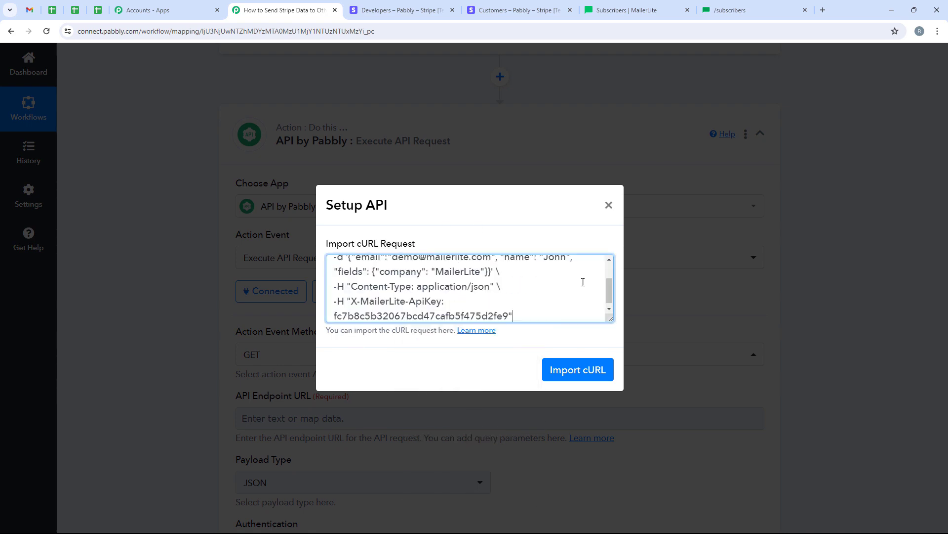
click(575, 379)
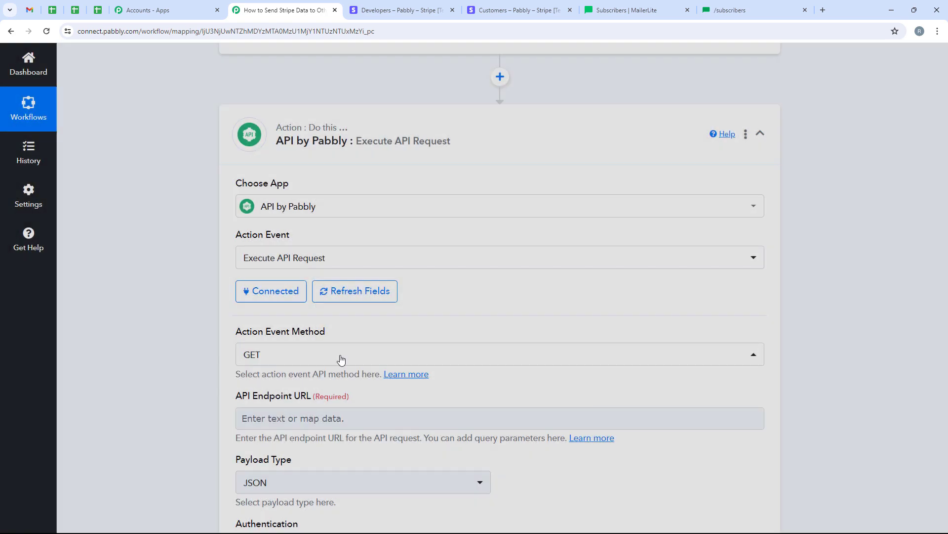
scroll(152, 374, down, 3)
scroll(153, 372, down, 9)
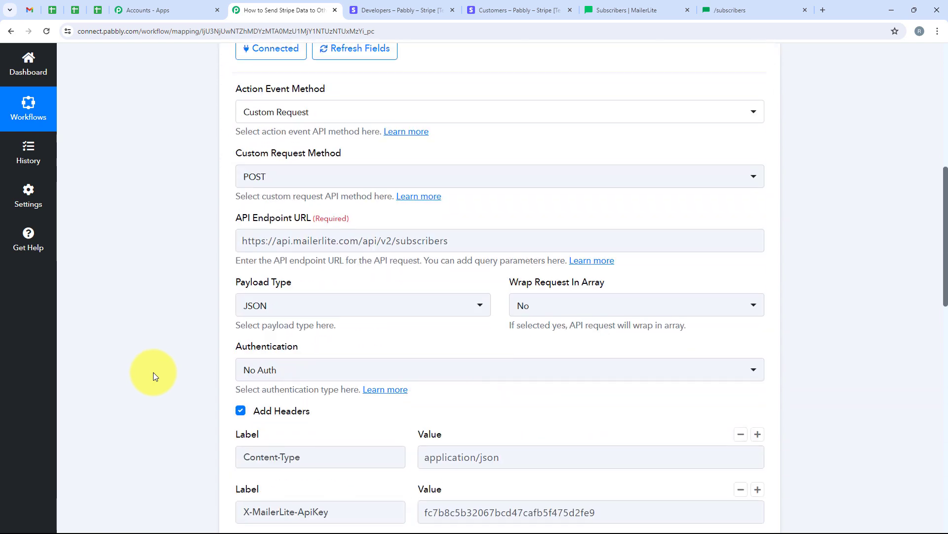
scroll(488, 293, up, 9)
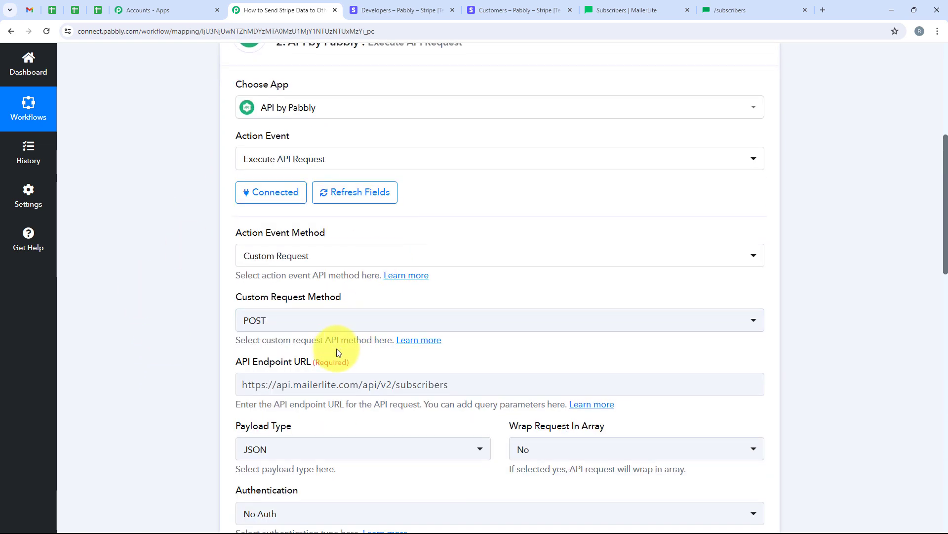
scroll(338, 352, down, 5)
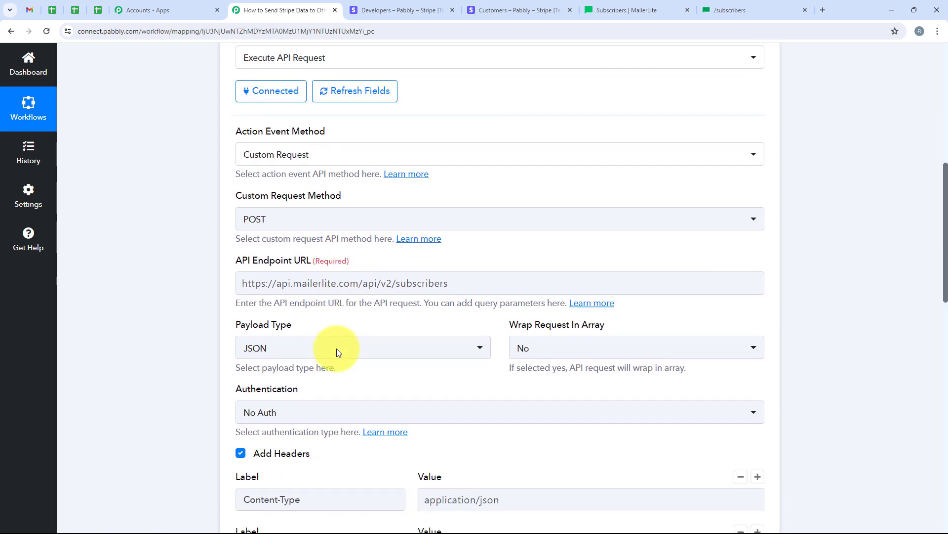
scroll(338, 351, down, 1)
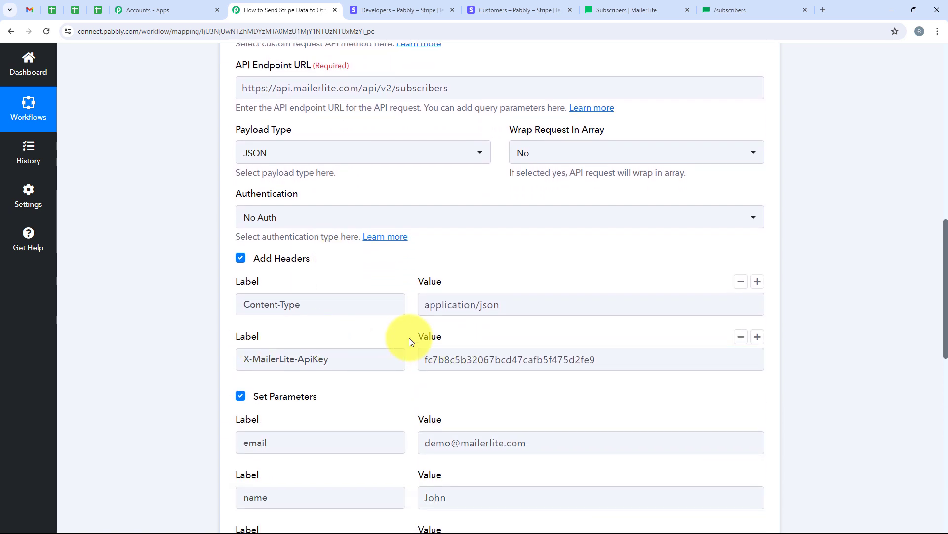
Step: Delete the old sample X-MailerLite-ApiKey header value
drag(409, 338, 421, 361)
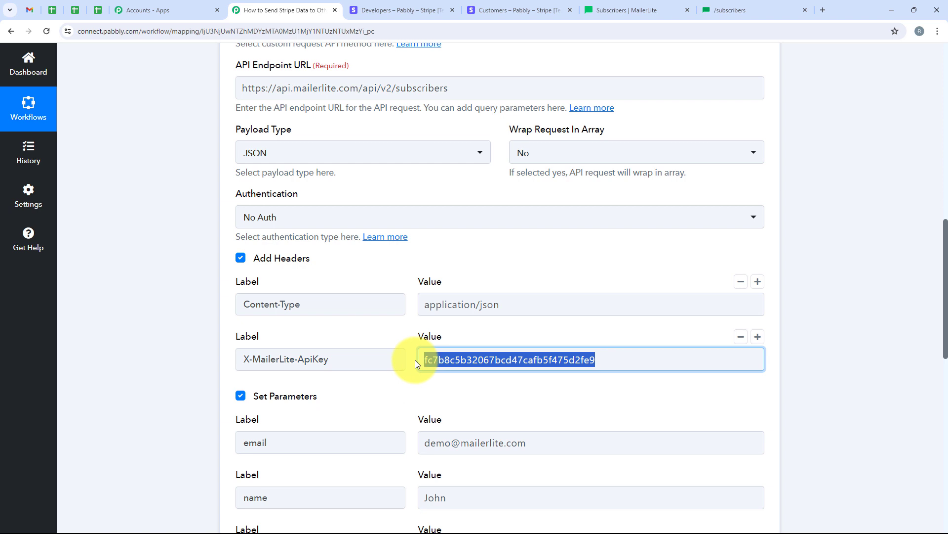
key(BackSpace)
scroll(411, 346, down, 1)
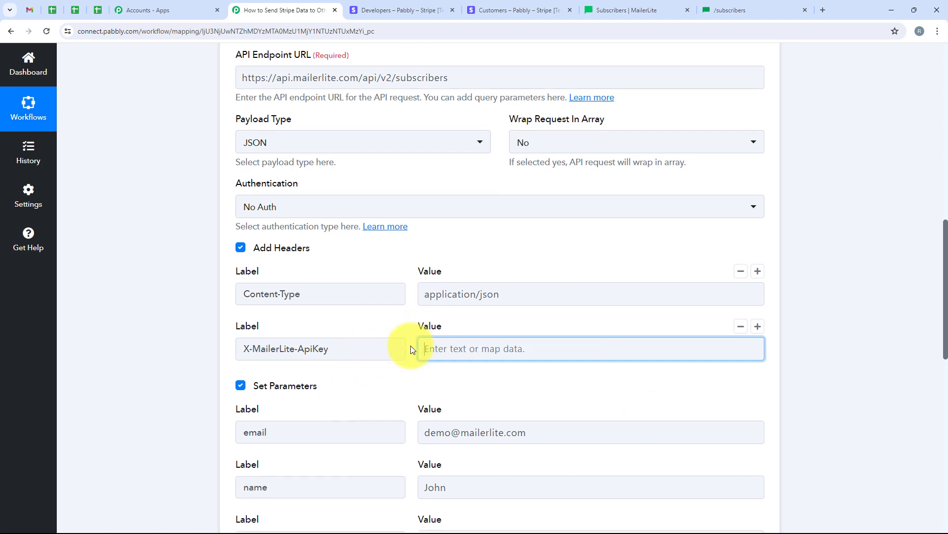
scroll(411, 346, down, 1)
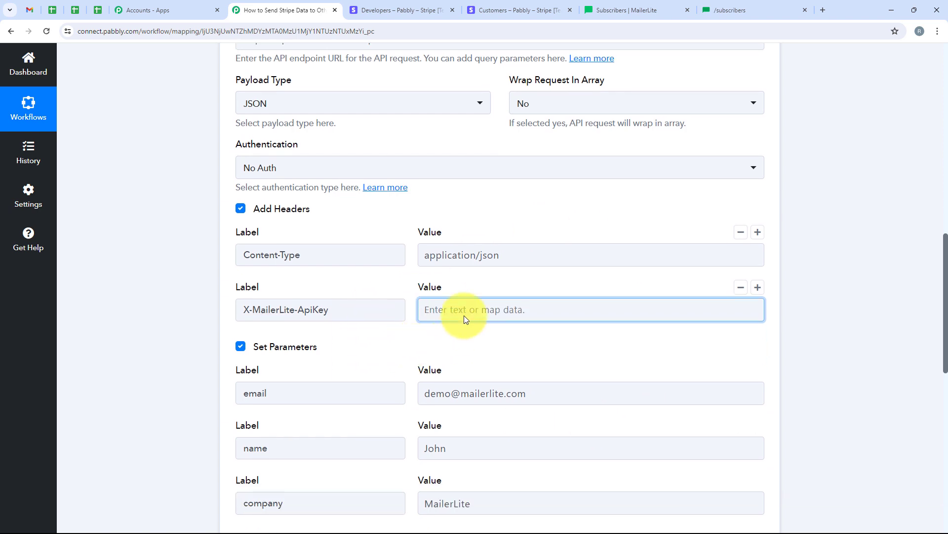
Step: Go to MailerLite's Integrations page and open the developer API token settings
click(611, 3)
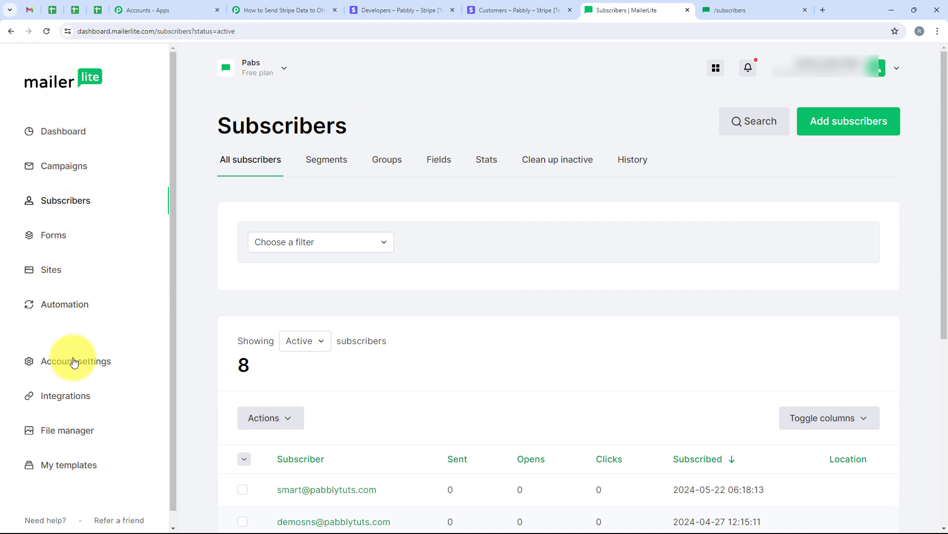
click(77, 398)
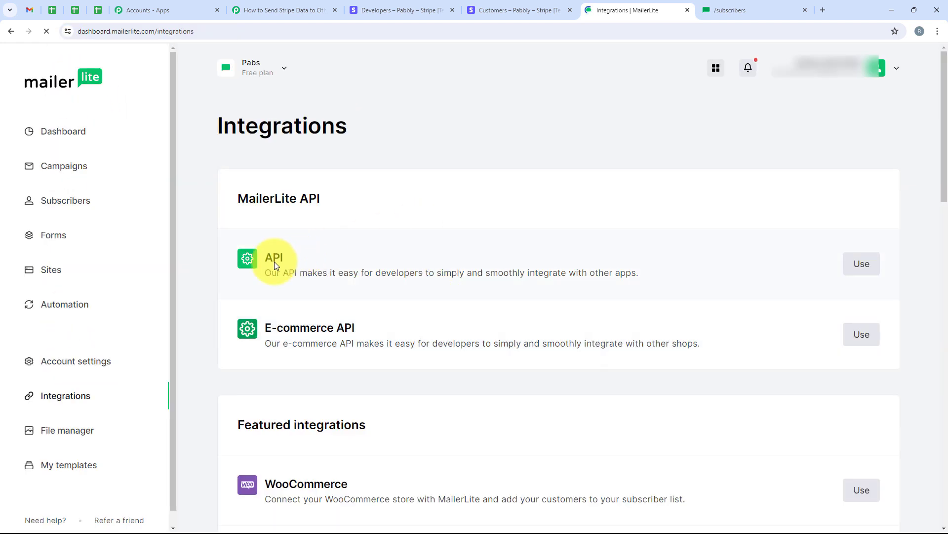
click(857, 262)
scroll(452, 187, down, 3)
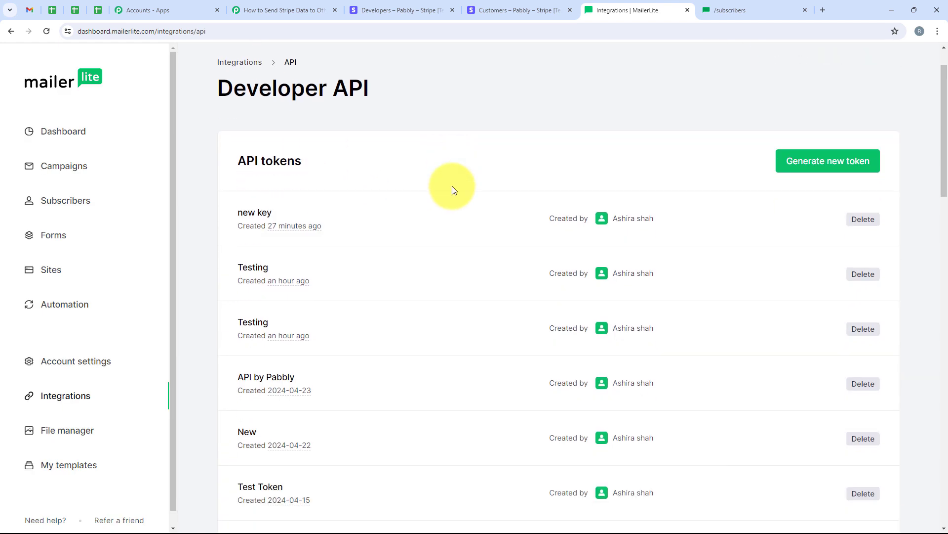
scroll(452, 200, up, 3)
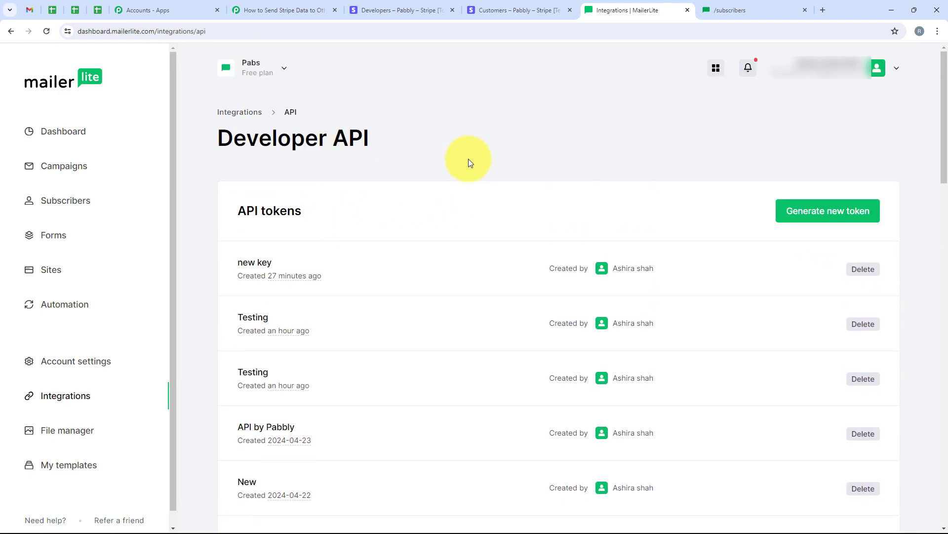
Step: Generate a new API token named 'Test Key', accepting the terms of use
click(826, 217)
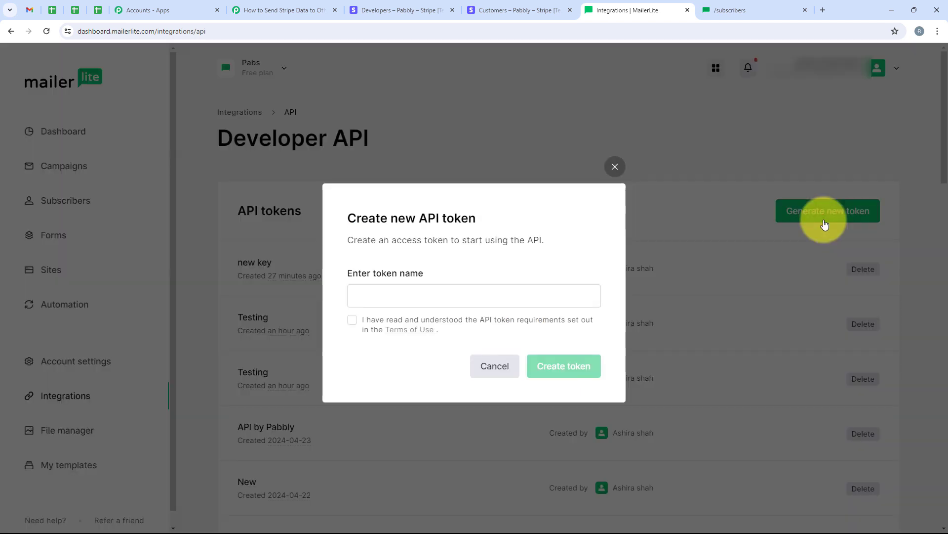
click(415, 290)
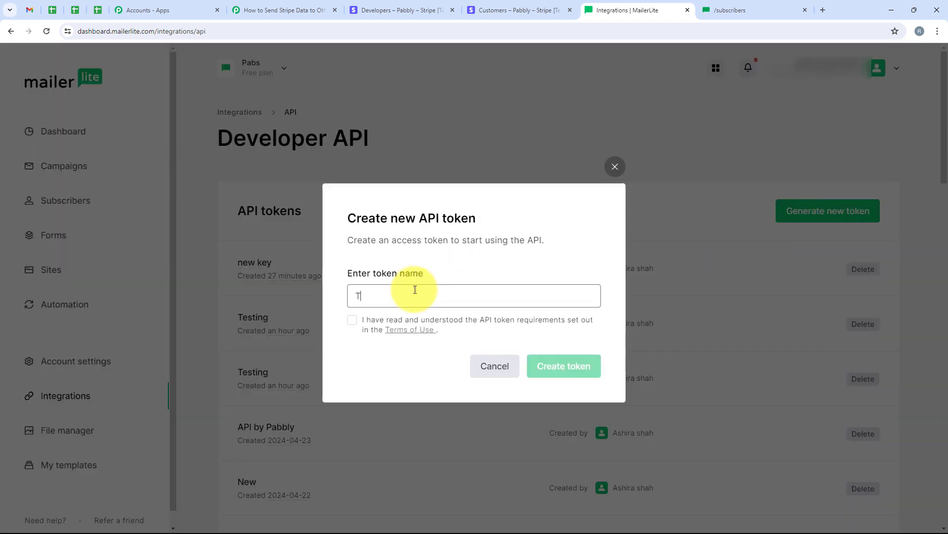
text(Test Key)
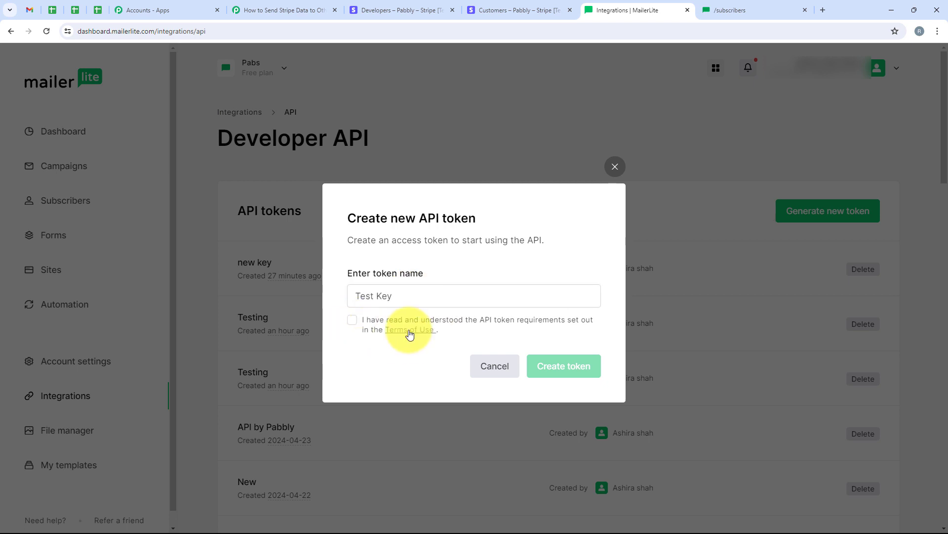
click(352, 322)
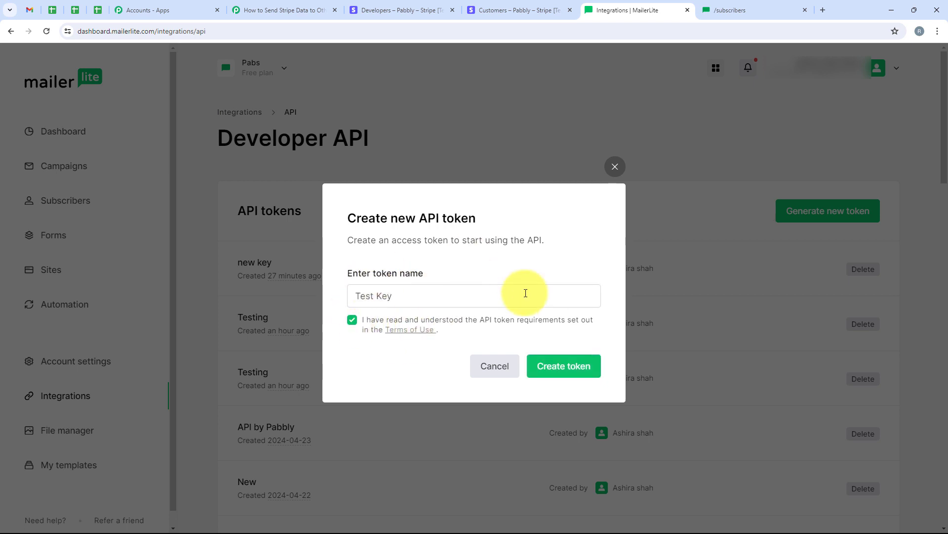
click(564, 368)
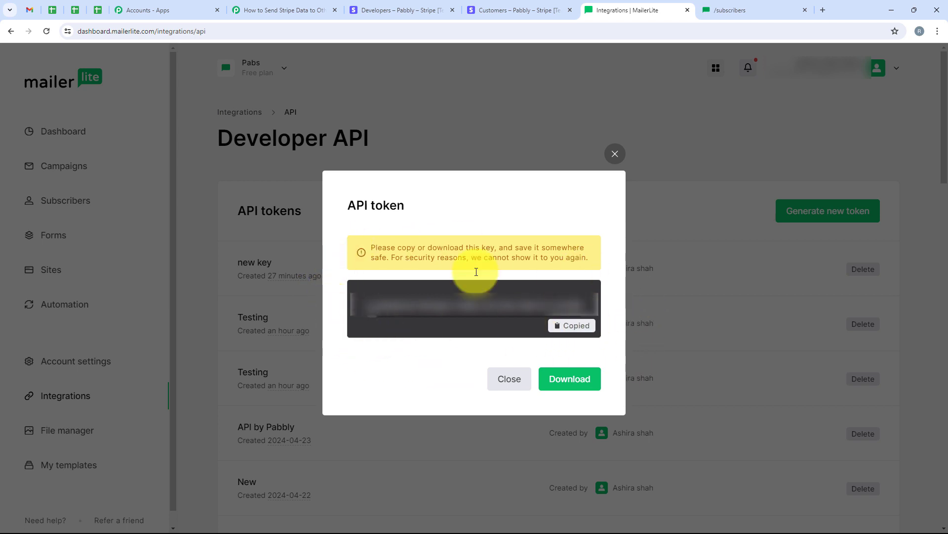
click(297, 7)
Step: Paste the new MailerLite token into the X-MailerLite-ApiKey header value
right_click(430, 311)
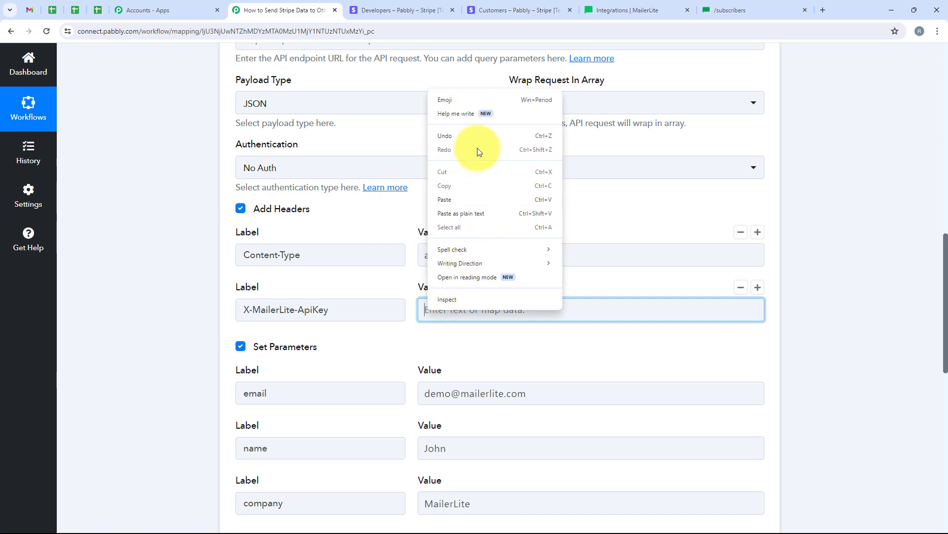
click(478, 200)
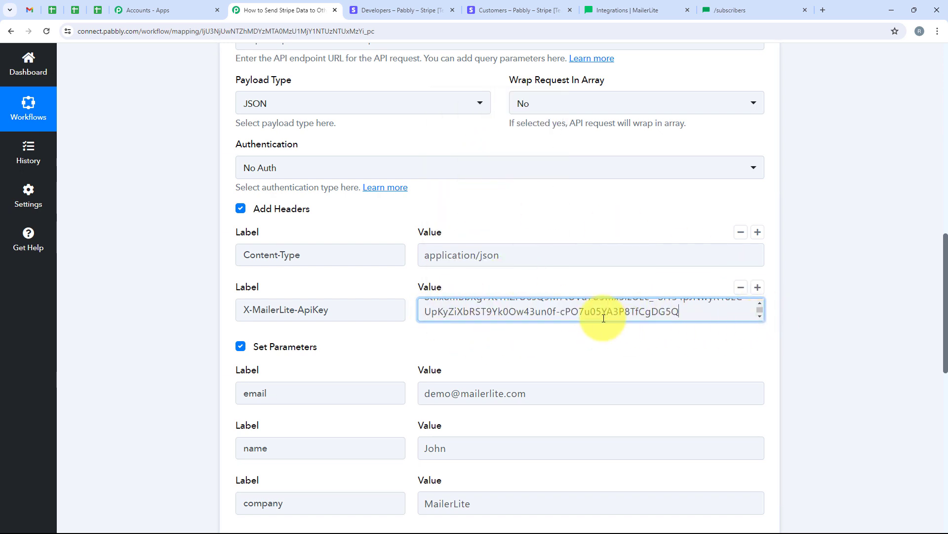
scroll(491, 356, down, 3)
scroll(384, 173, up, 2)
scroll(385, 172, down, 2)
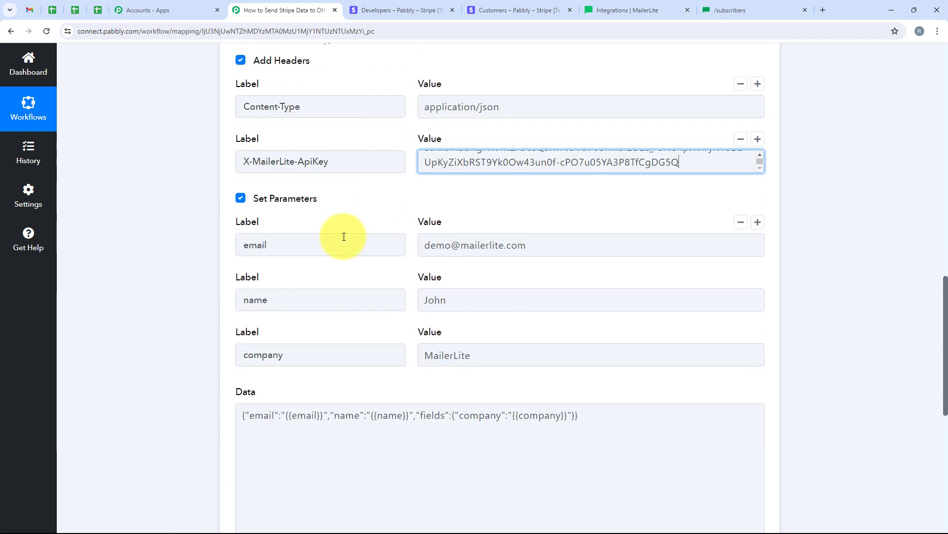
Step: Clear the sample value from the email parameter
double_click(261, 245)
drag(279, 300, 240, 306)
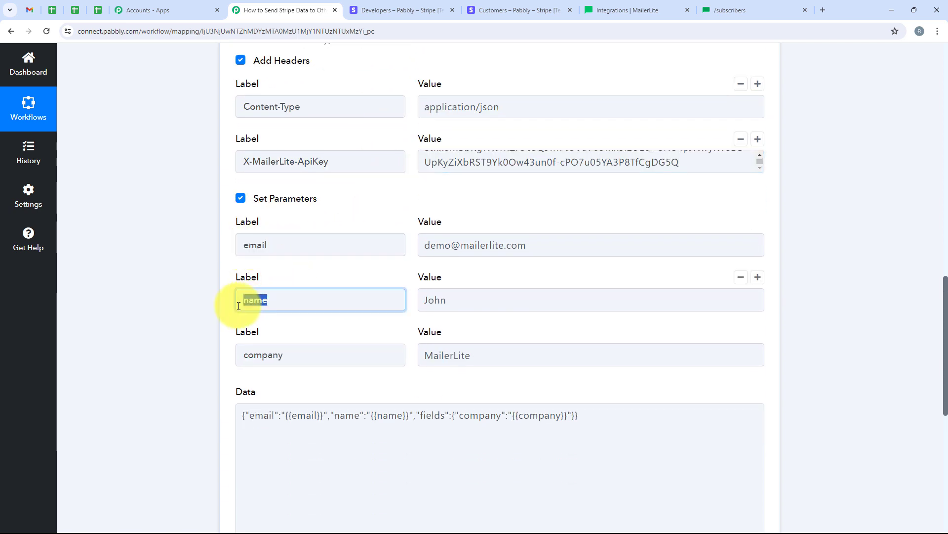
drag(301, 361, 193, 365)
click(184, 326)
click(563, 249)
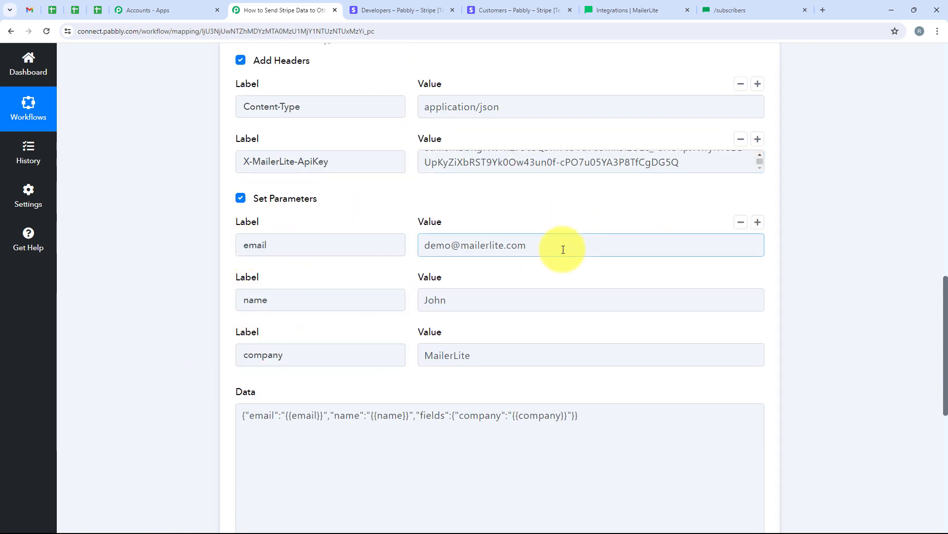
drag(565, 248, 410, 259)
key(ctrl+a)
key(BackSpace)
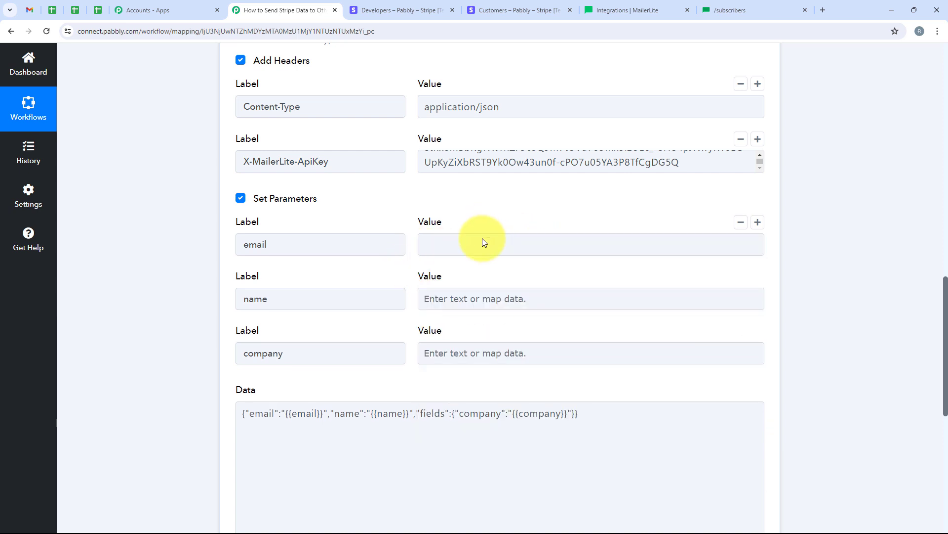
Step: Map the email parameter to the Stripe New Customer's Data Object Email
click(482, 238)
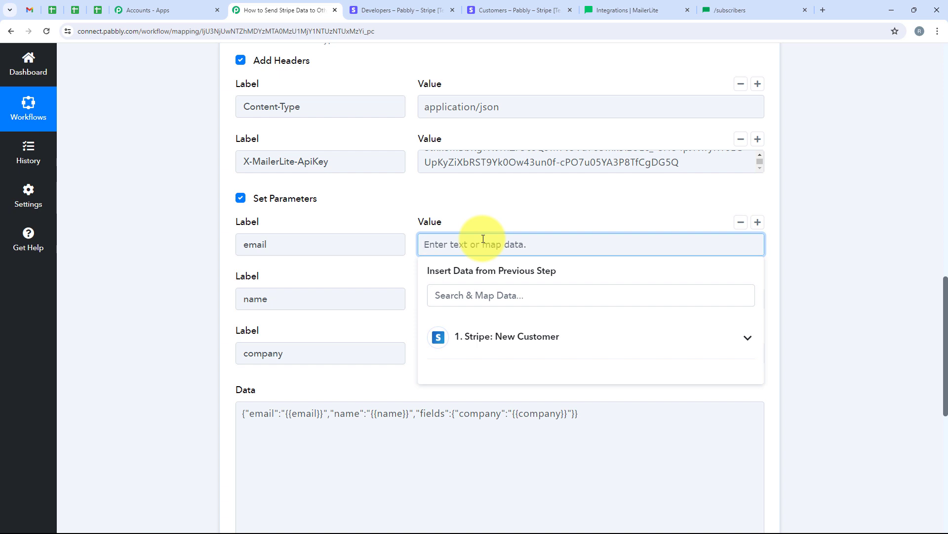
click(529, 330)
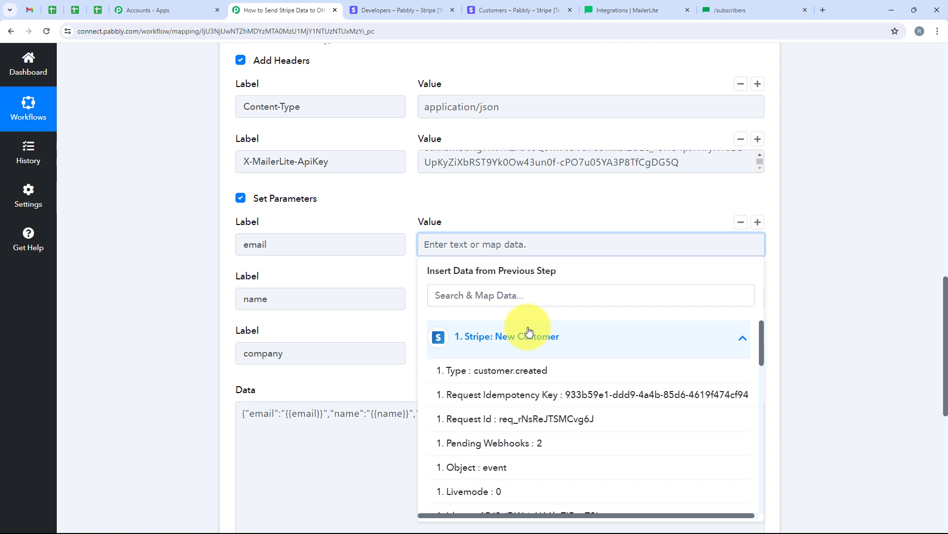
click(529, 330)
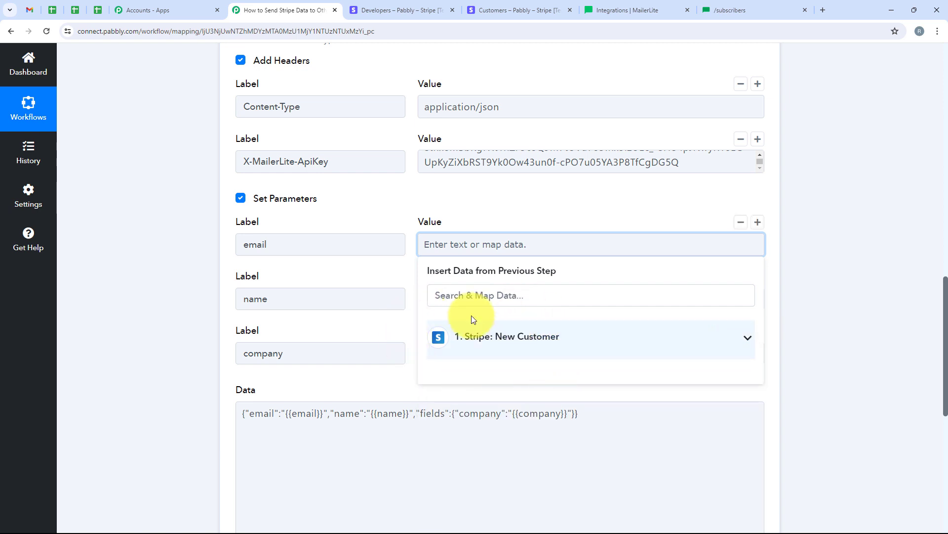
click(542, 194)
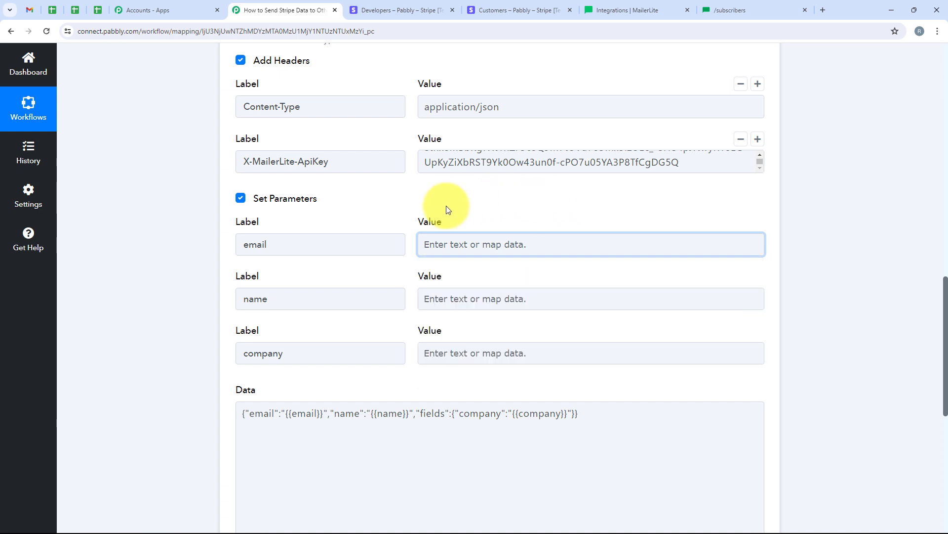
click(534, 245)
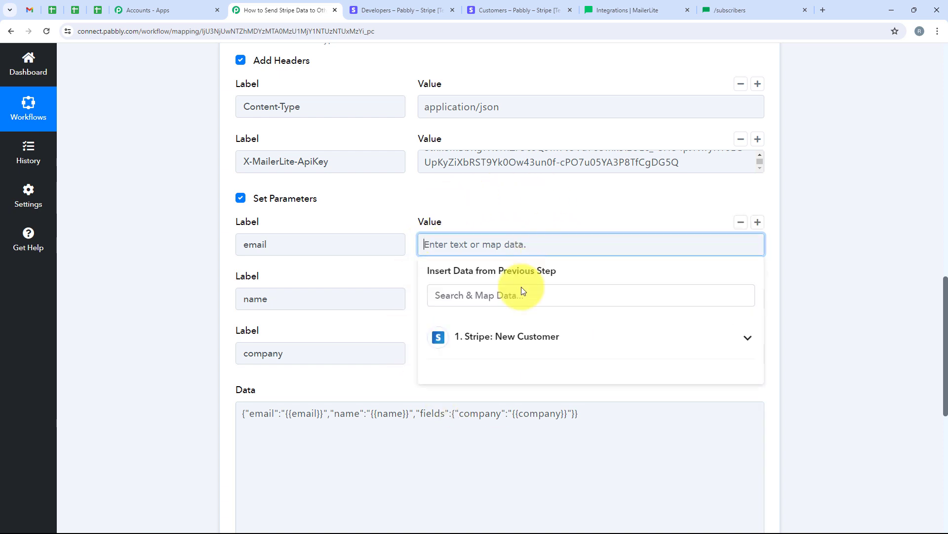
click(515, 336)
click(490, 299)
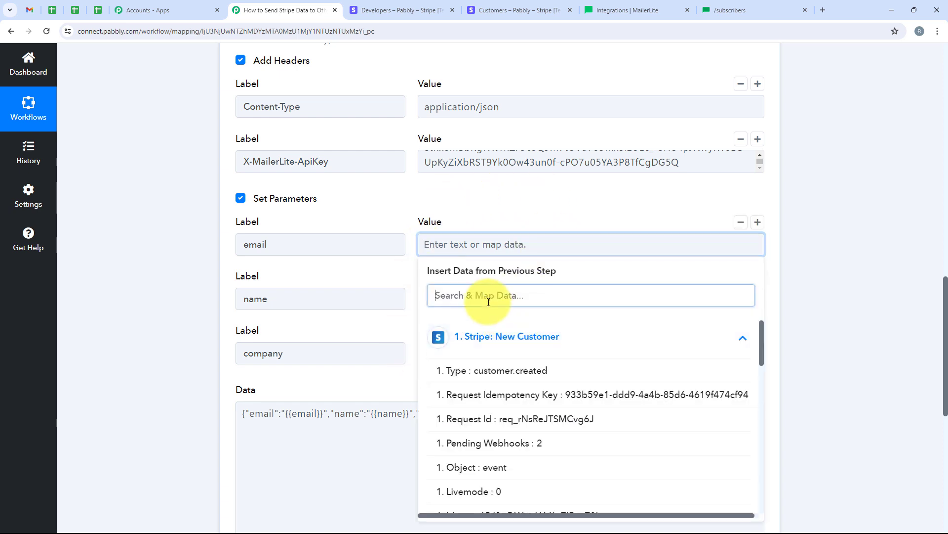
text(Email)
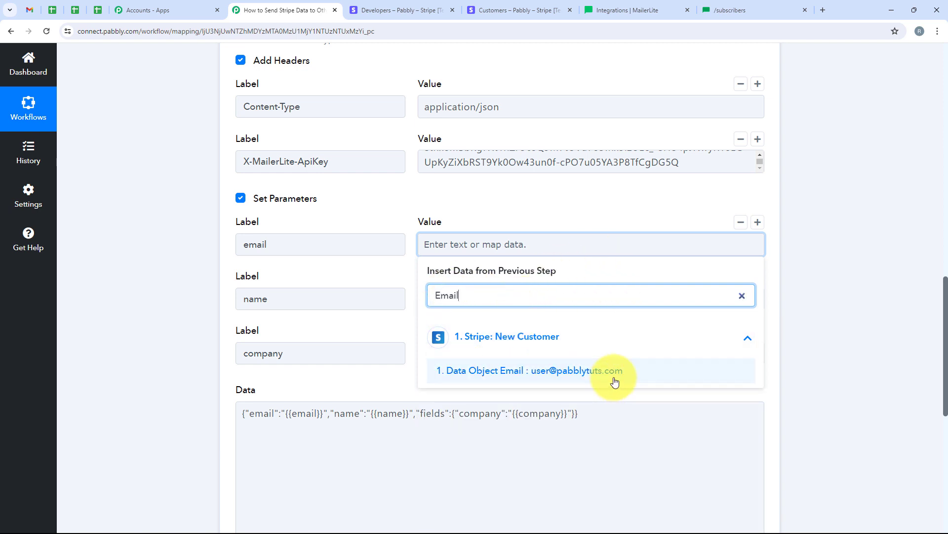
click(582, 376)
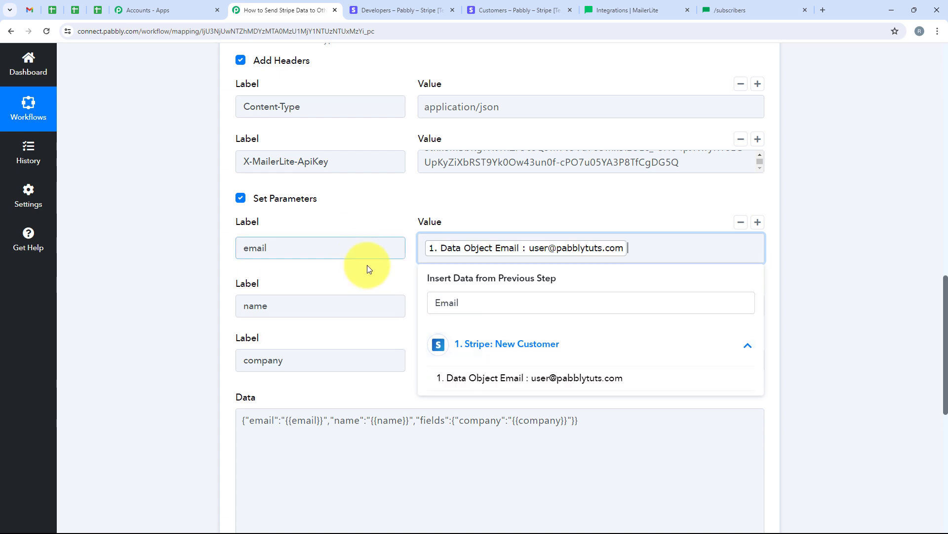
Step: Map the name parameter to Data Object Name and leave company unmapped
drag(240, 305, 299, 305)
click(468, 305)
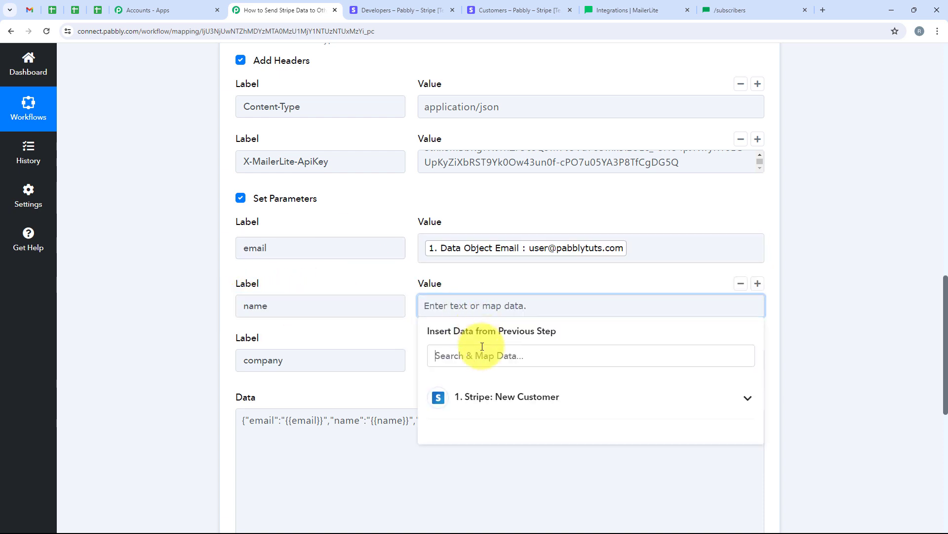
click(476, 355)
text(Name)
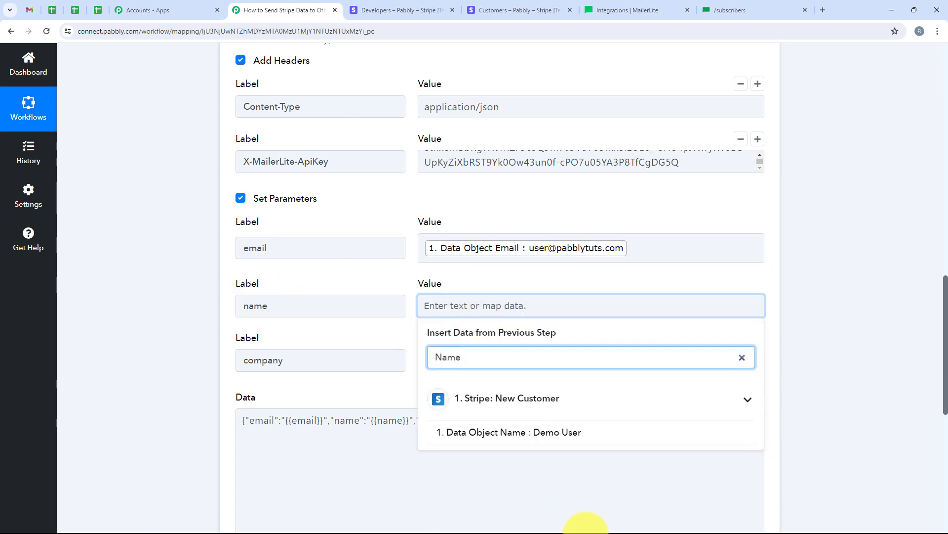
click(586, 428)
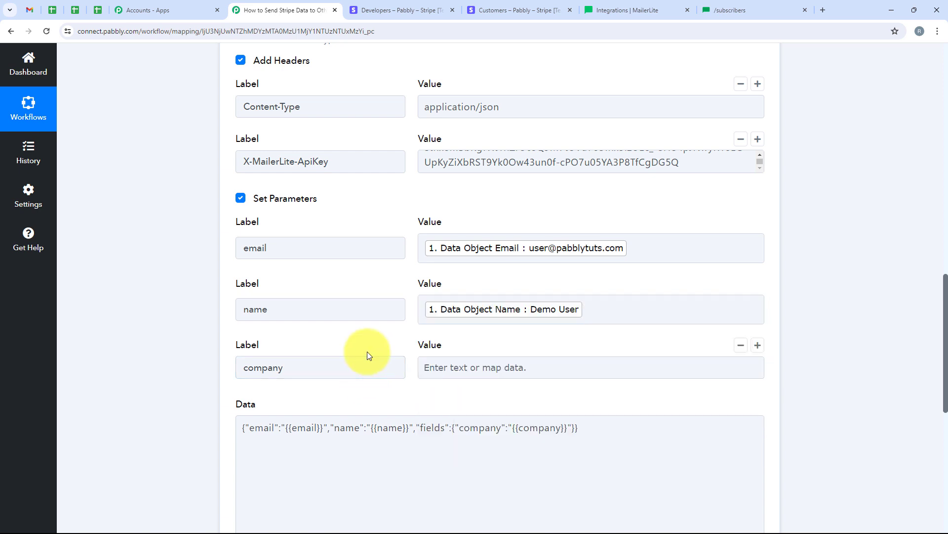
scroll(394, 324, down, 2)
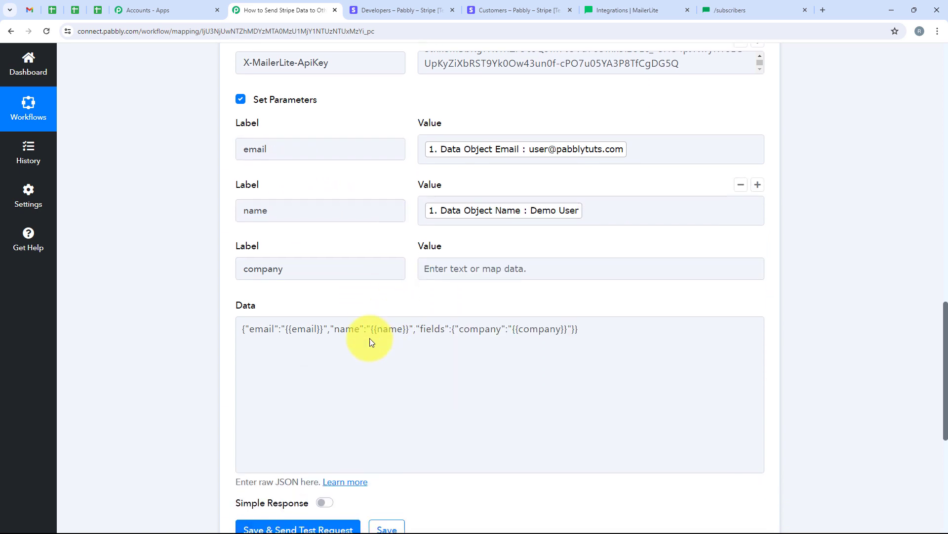
click(254, 269)
click(479, 277)
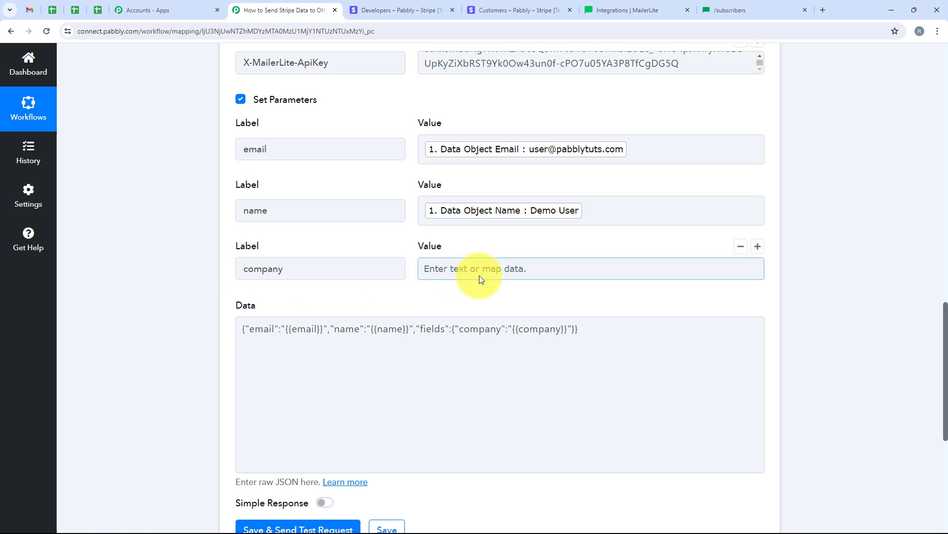
click(474, 244)
scroll(474, 245, down, 3)
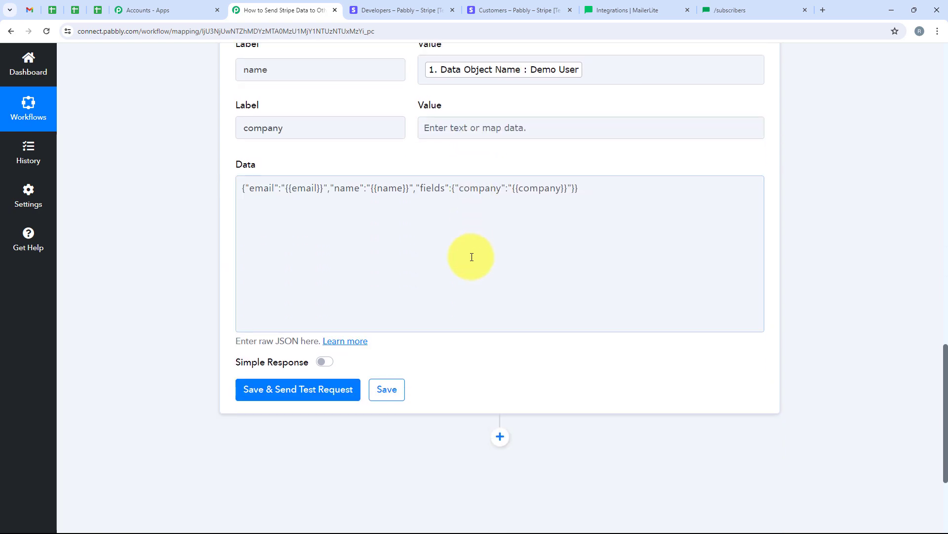
scroll(474, 282, up, 8)
scroll(430, 153, up, 9)
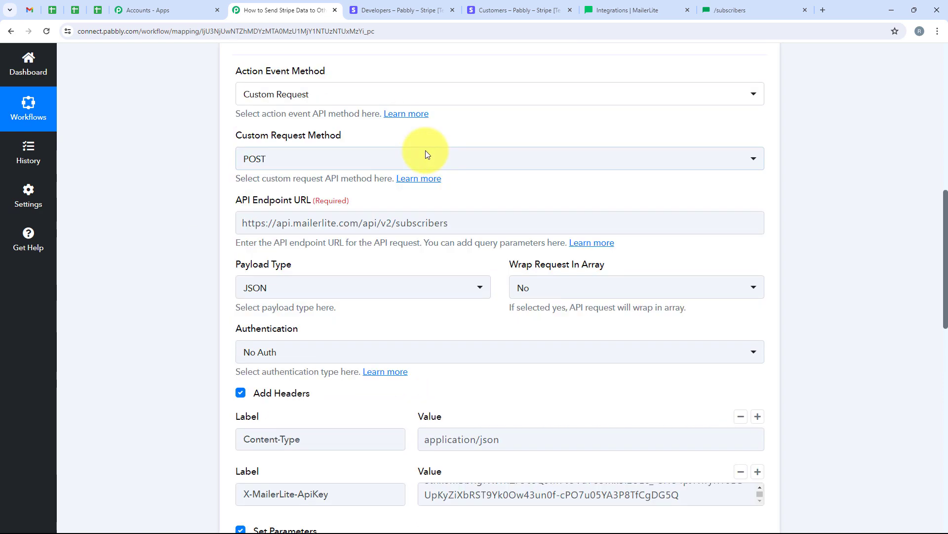
scroll(442, 296, down, 6)
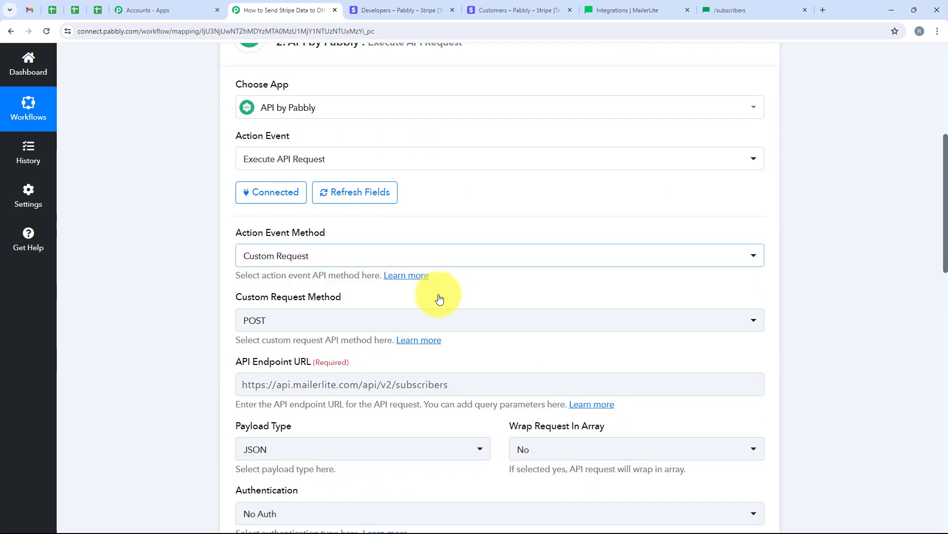
scroll(393, 327, down, 5)
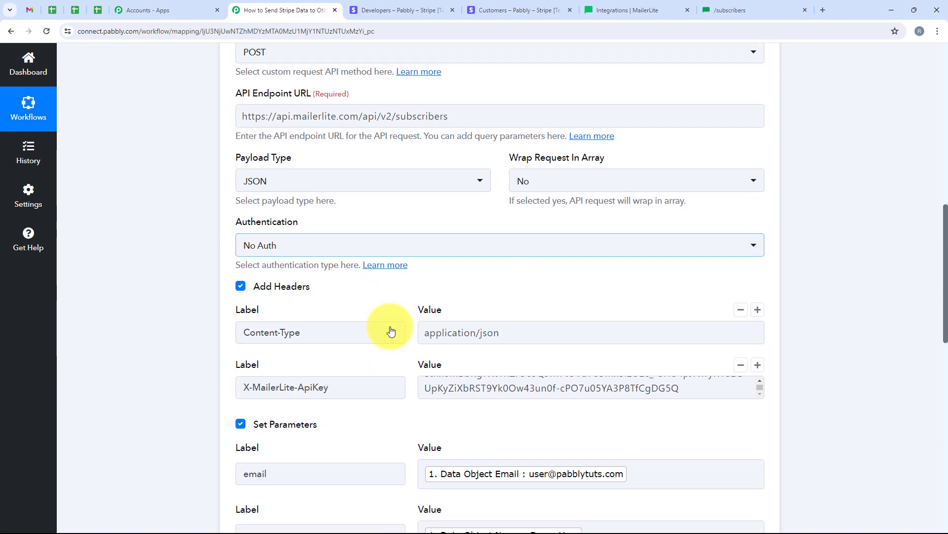
scroll(614, 339, down, 3)
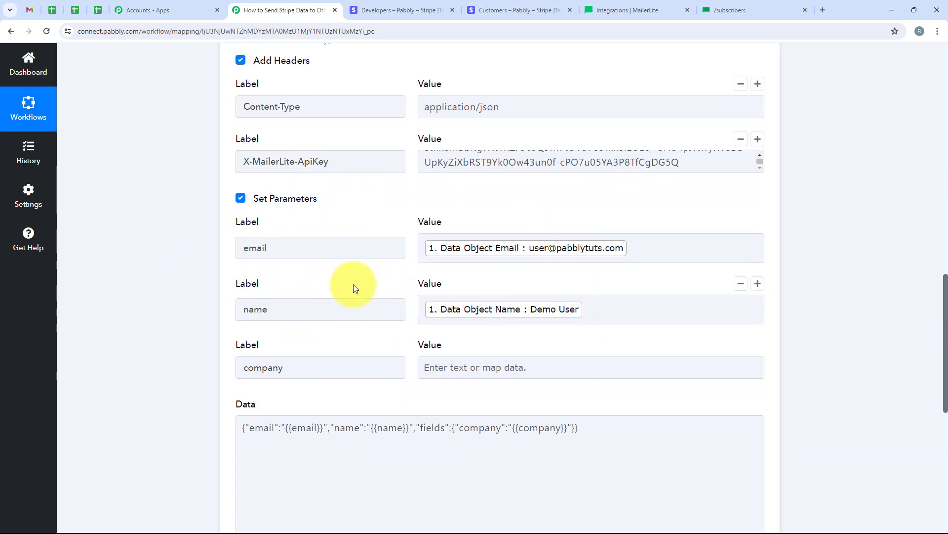
scroll(354, 283, down, 6)
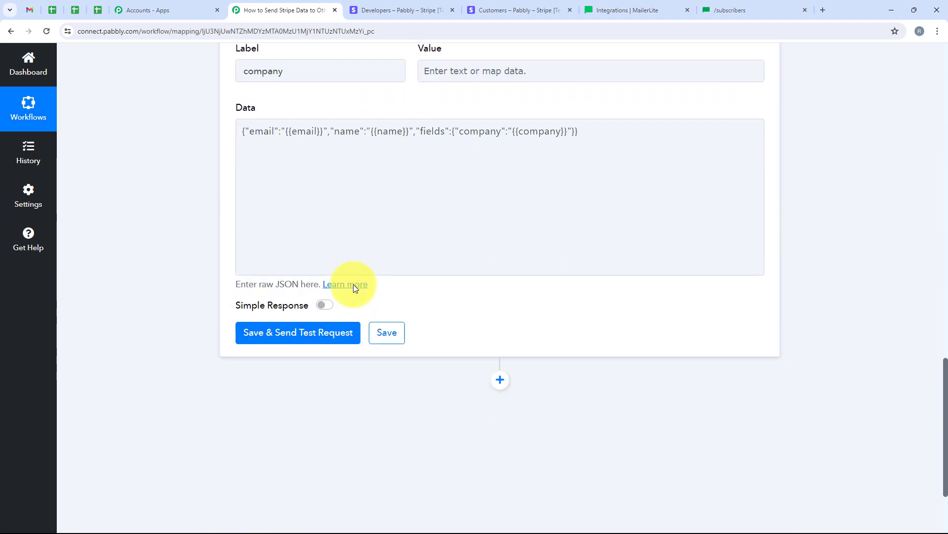
Step: Save the API step and send a test request, checking the returned subscriber id, name, email and active type
click(333, 331)
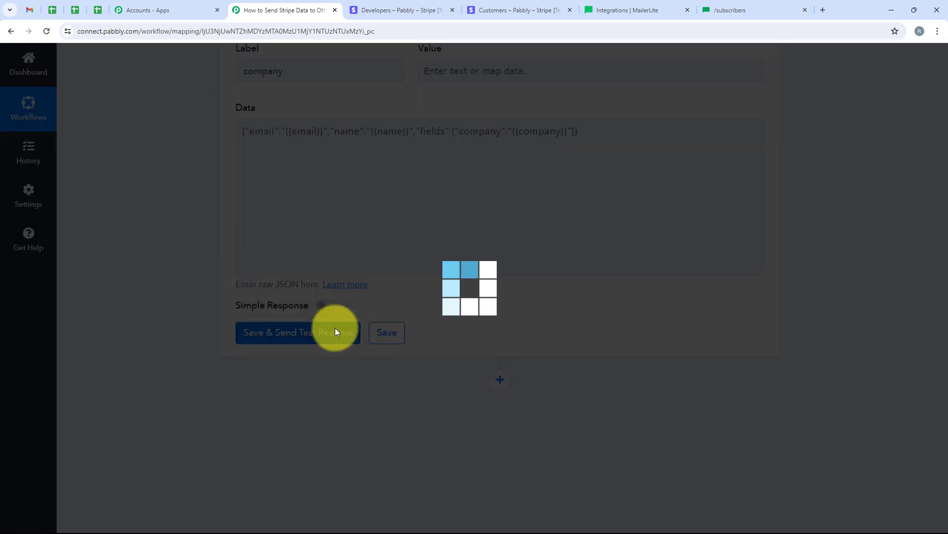
scroll(539, 215, down, 1)
scroll(586, 222, down, 10)
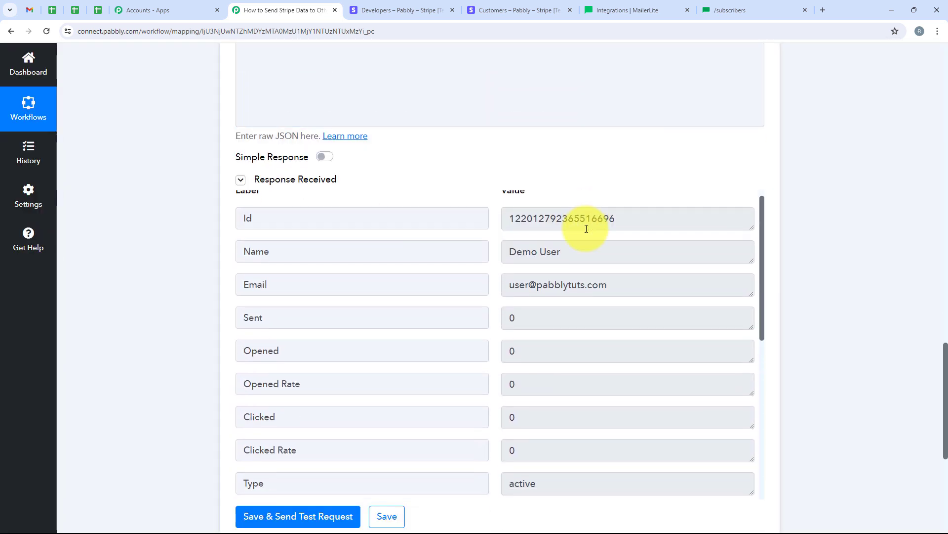
scroll(593, 268, up, 4)
scroll(594, 272, up, 5)
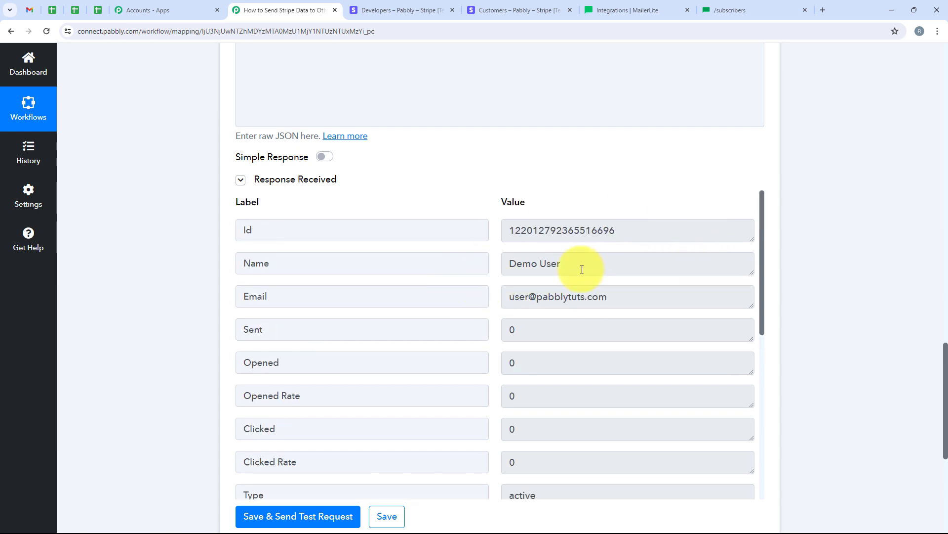
Step: Confirm the Stripe test customer tops MailerLite's nine active subscribers, then return to Pabbly
click(616, 5)
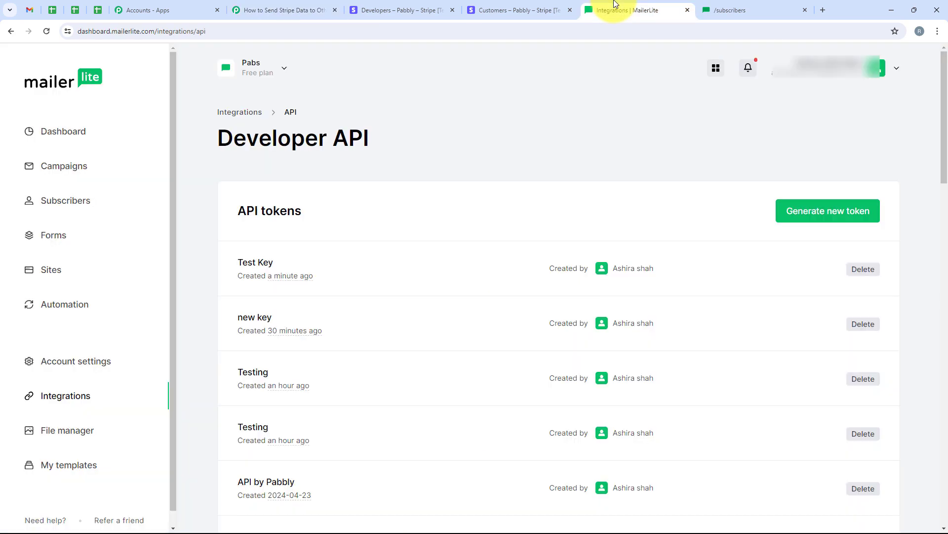
click(77, 214)
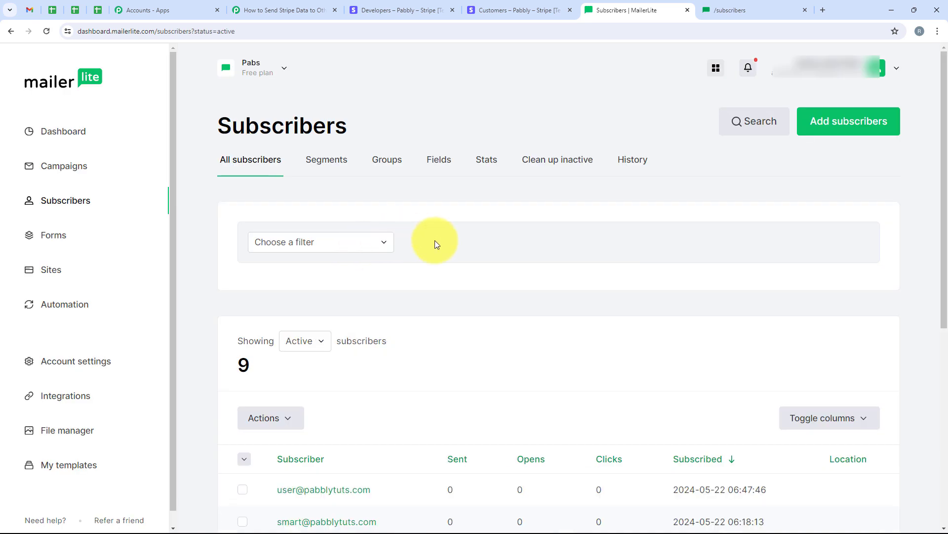
scroll(435, 240, down, 5)
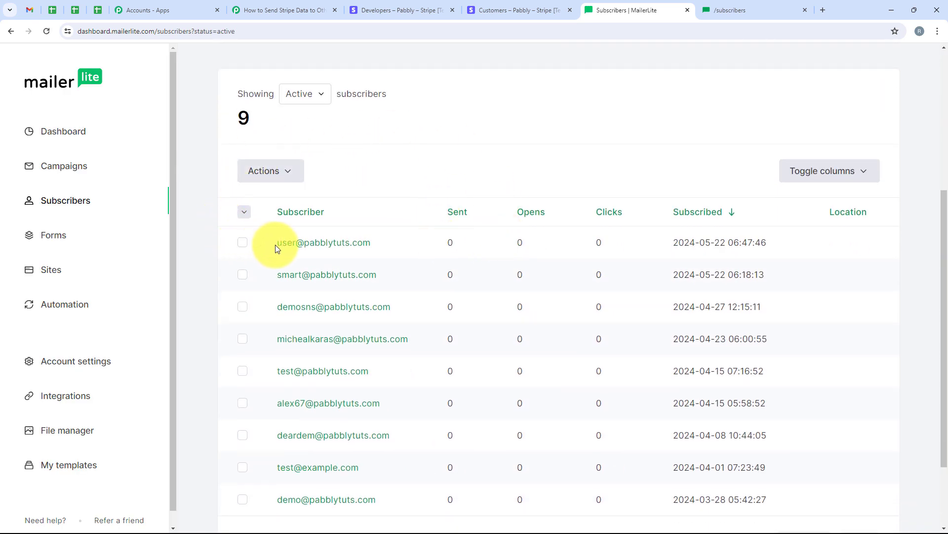
drag(275, 244, 375, 254)
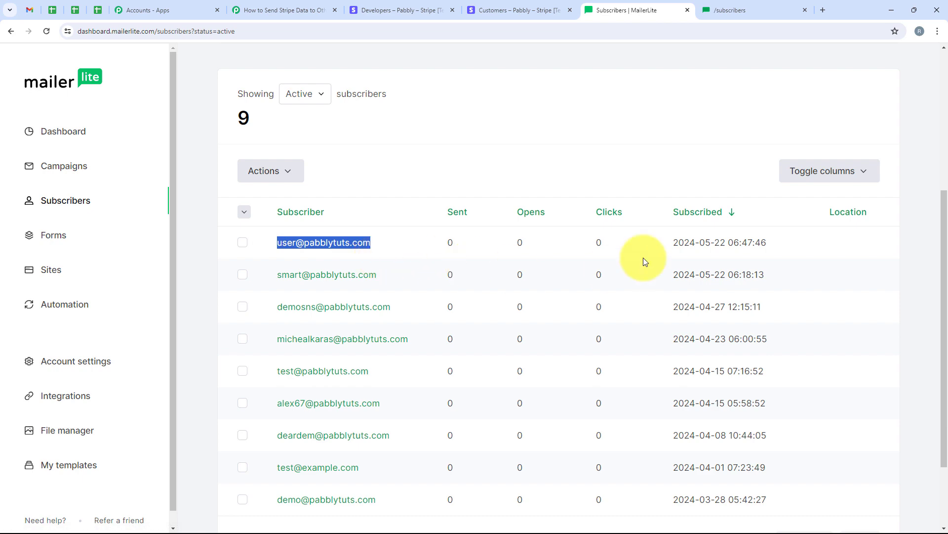
click(257, 9)
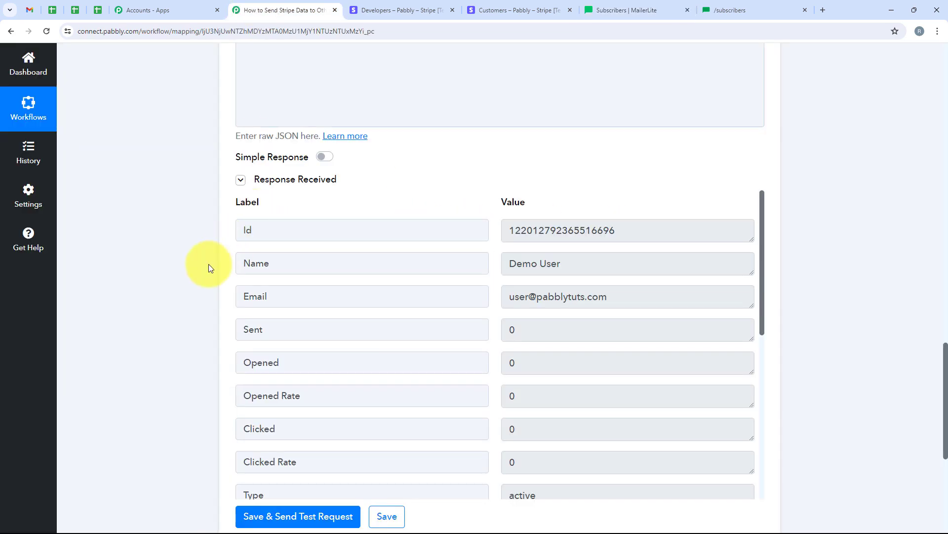
Step: Collapse the API by Pabbly action step so only the Stripe and API cards show
scroll(115, 277, up, 15)
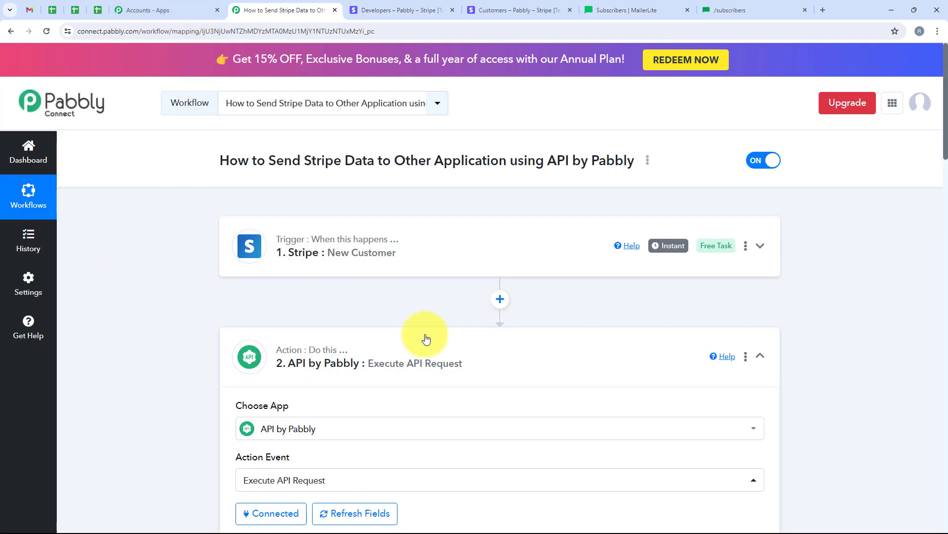
click(423, 341)
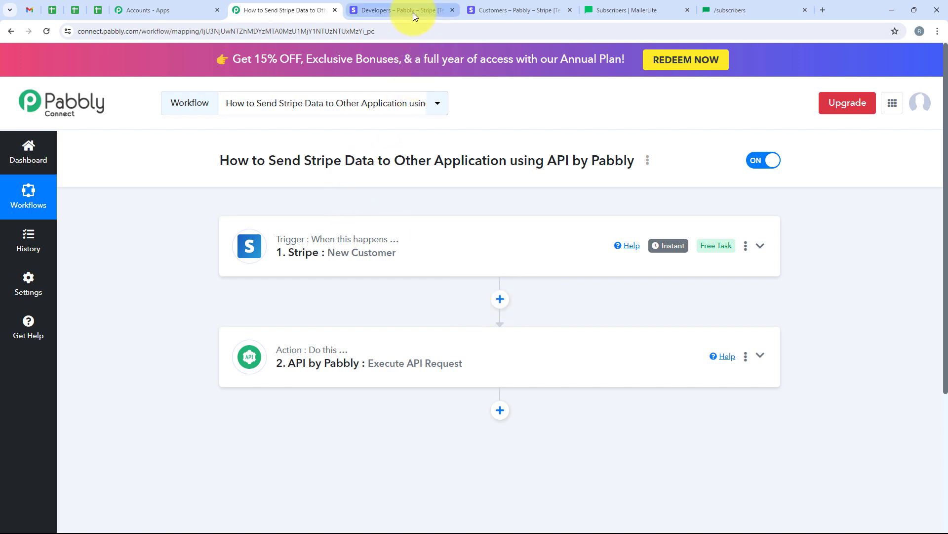
click(486, 9)
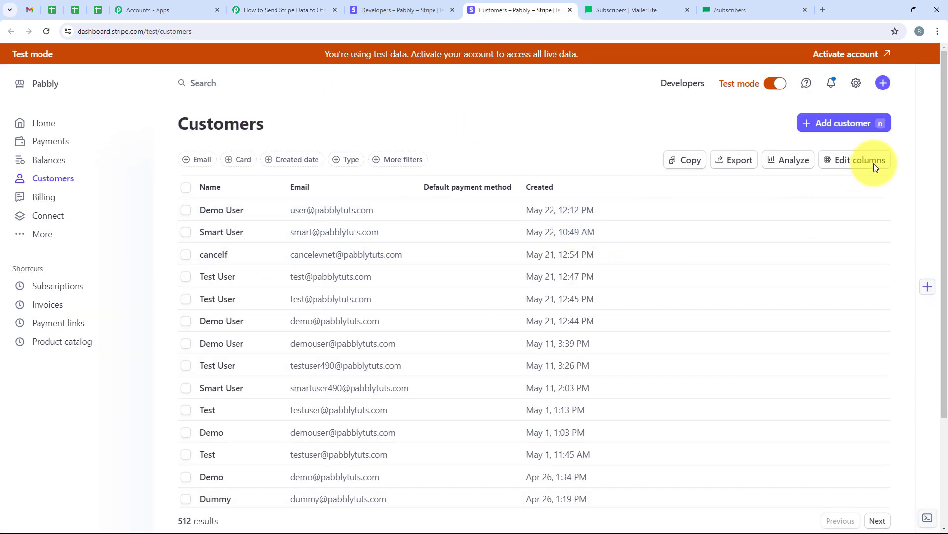
Step: Create a new Stripe test customer with a name, email and billing phone number
click(855, 123)
click(382, 206)
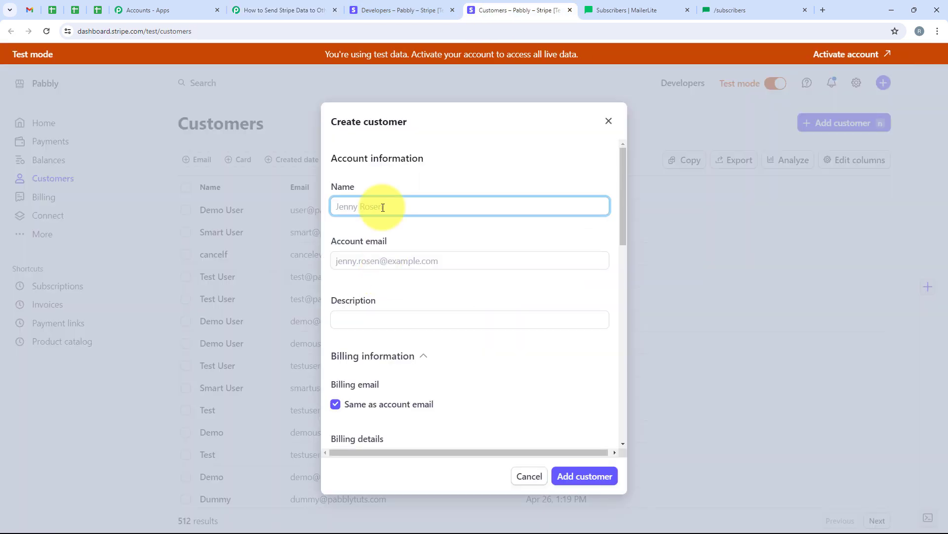
text(Test User)
click(381, 261)
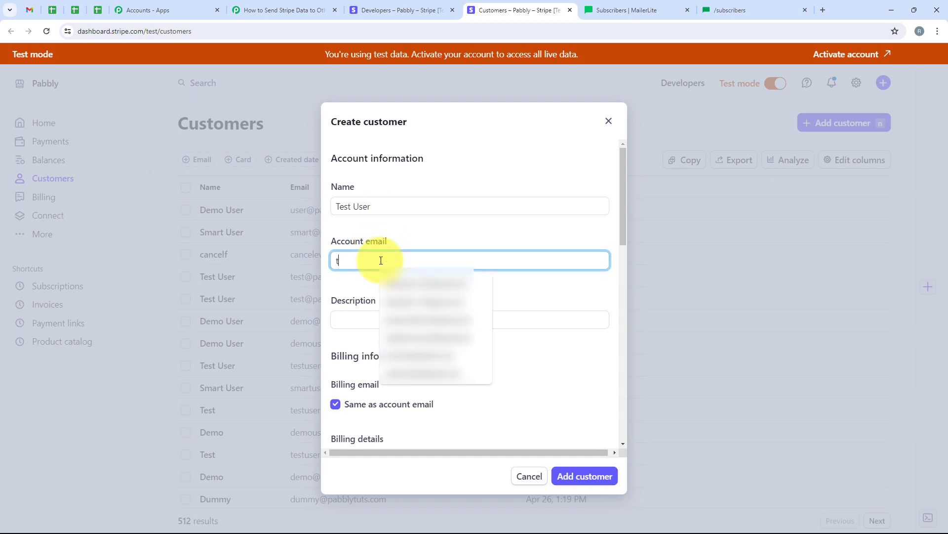
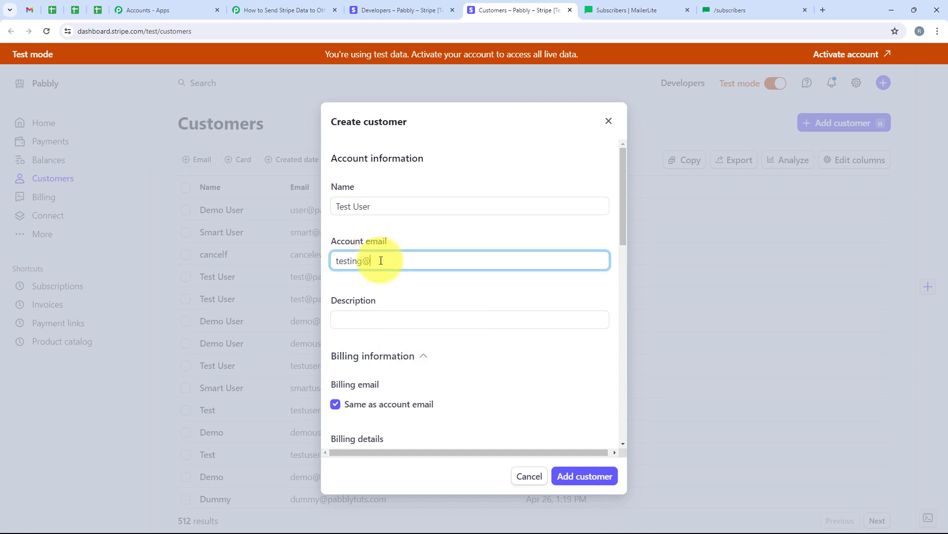
scroll(379, 262, down, 4)
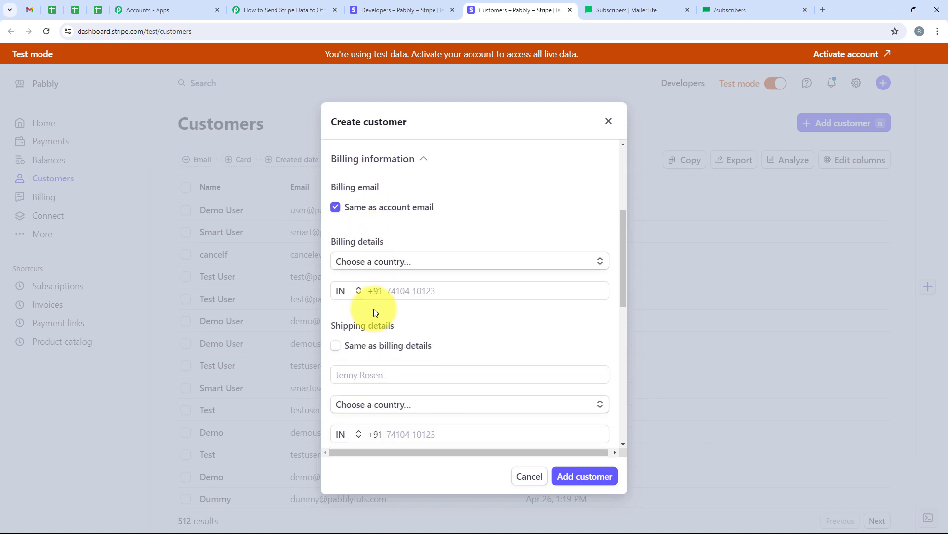
click(390, 295)
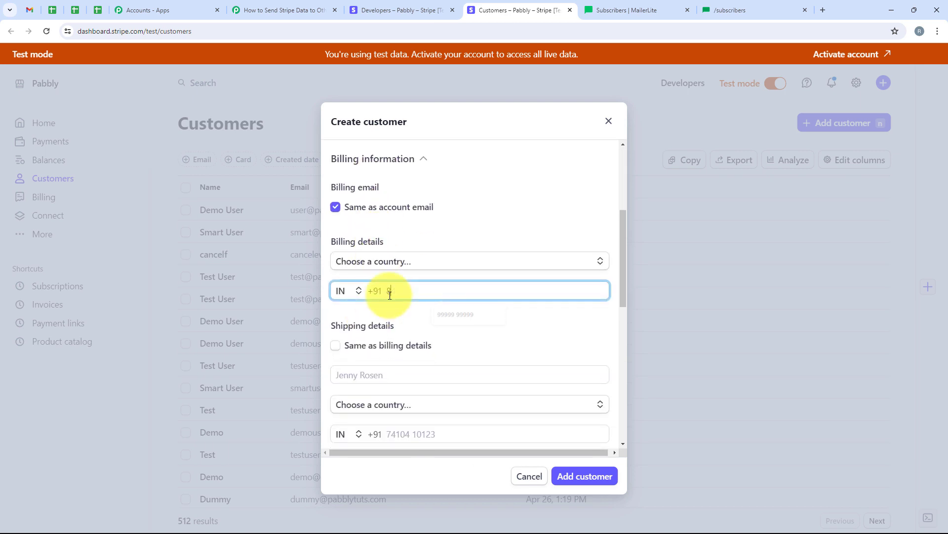
text(8888888888)
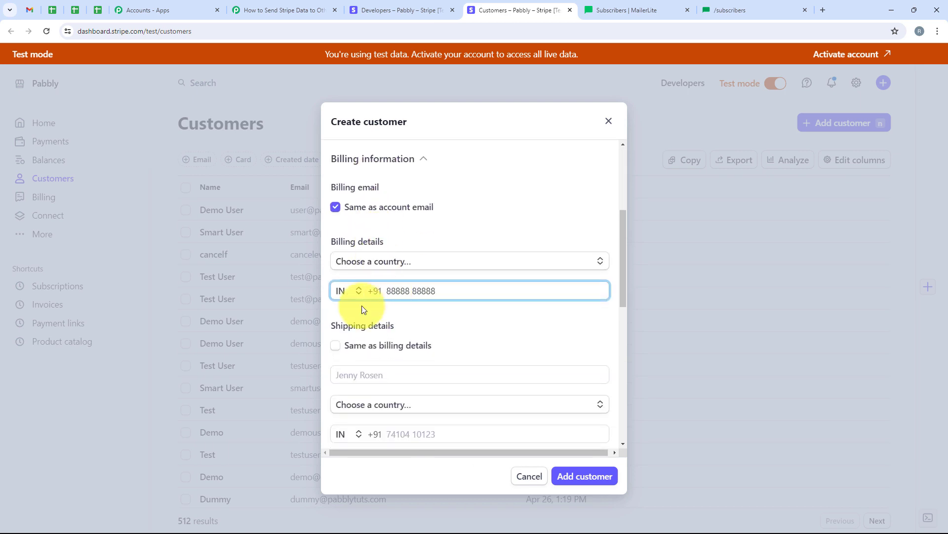
click(577, 476)
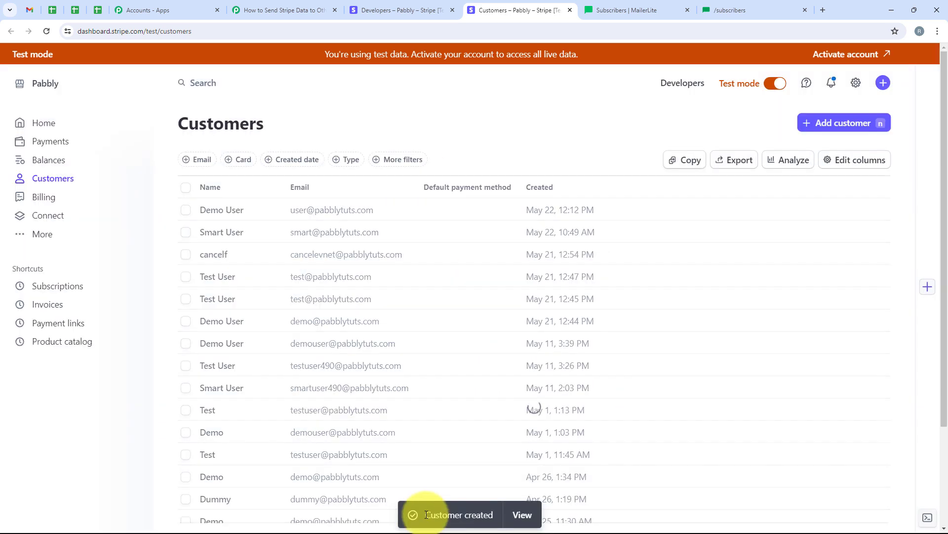
triple_click(427, 514)
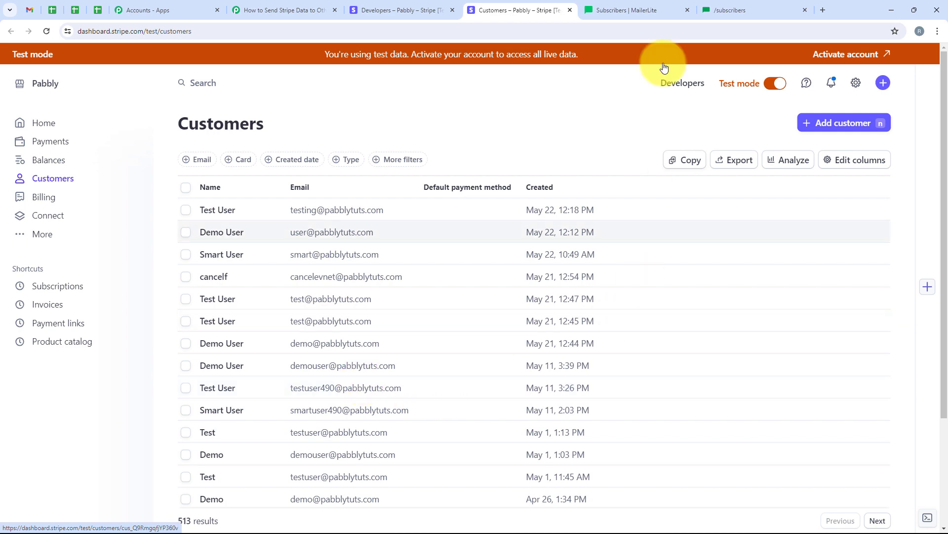
click(627, 10)
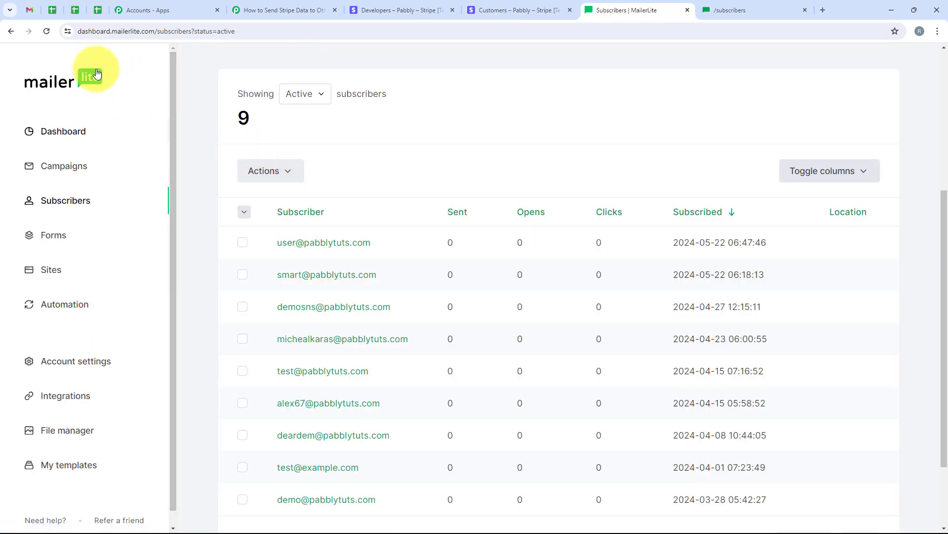
Step: Refresh MailerLite's Subscribers list to confirm the new customer atop 10 active subscribers
click(47, 31)
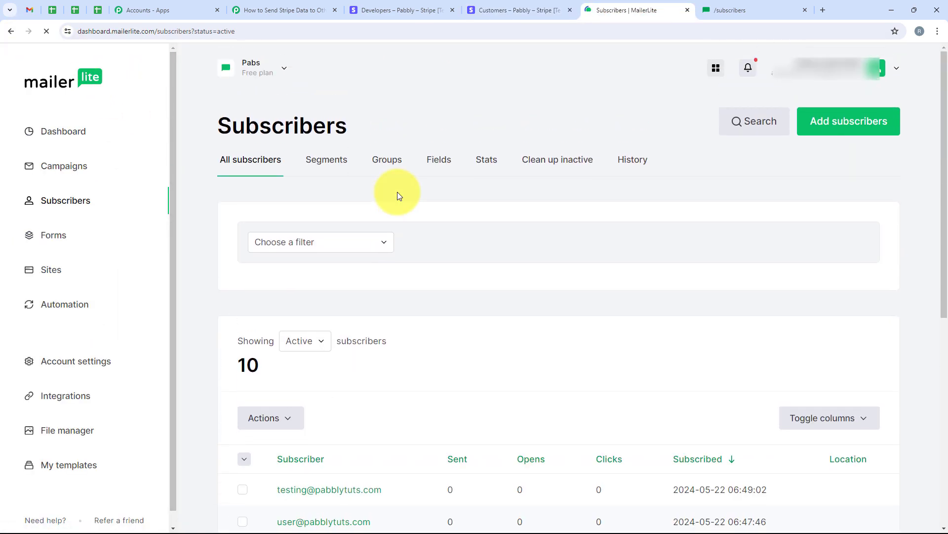
scroll(399, 195, down, 5)
scroll(400, 195, down, 1)
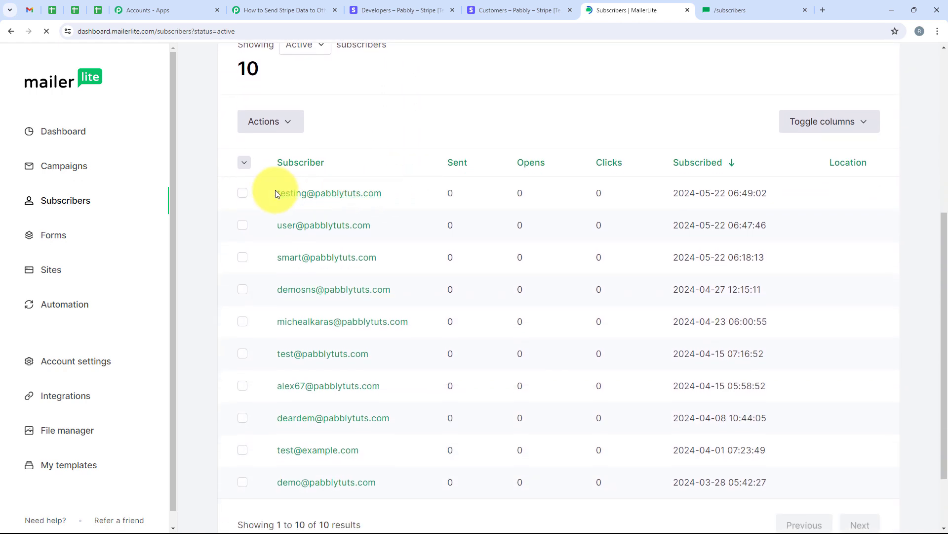
drag(275, 193, 388, 197)
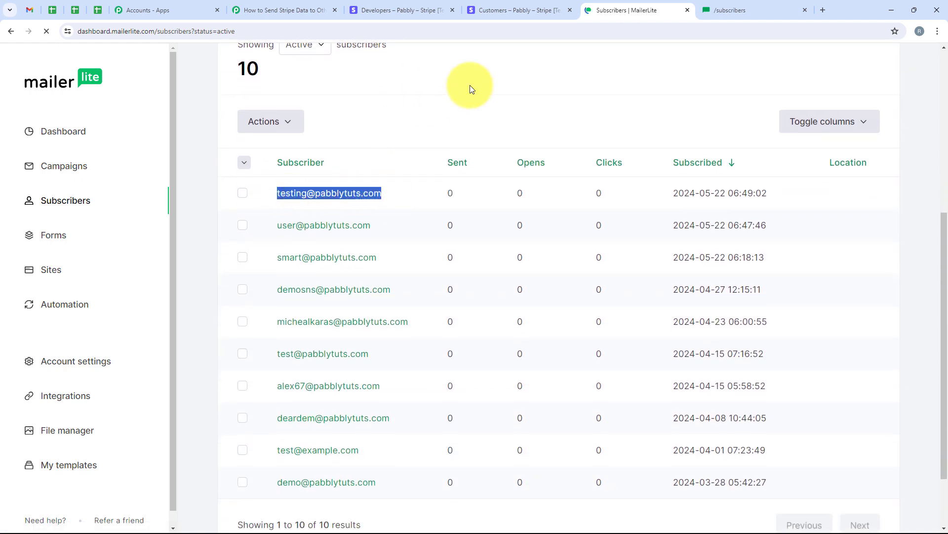
click(276, 10)
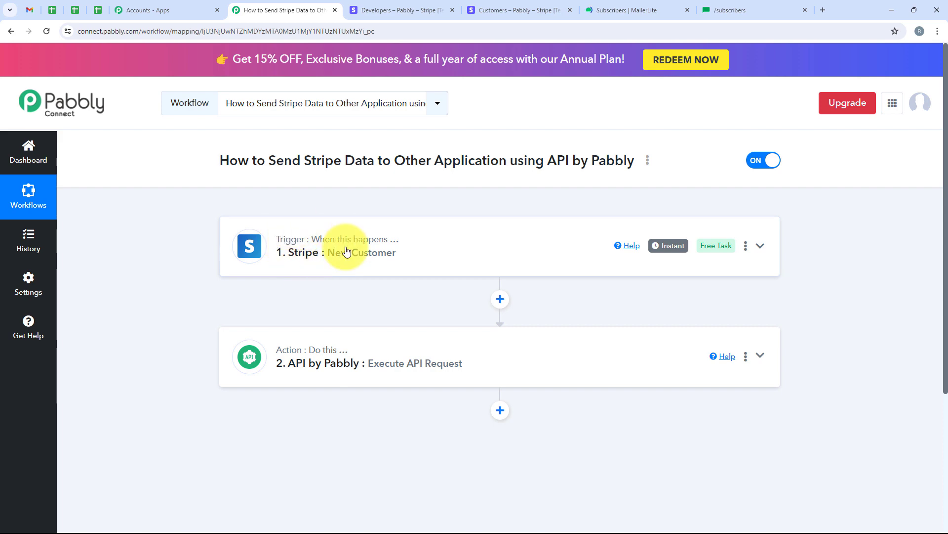
Step: Check the Stripe New Customer trigger's captured response, then expand the API by Pabbly step
click(244, 273)
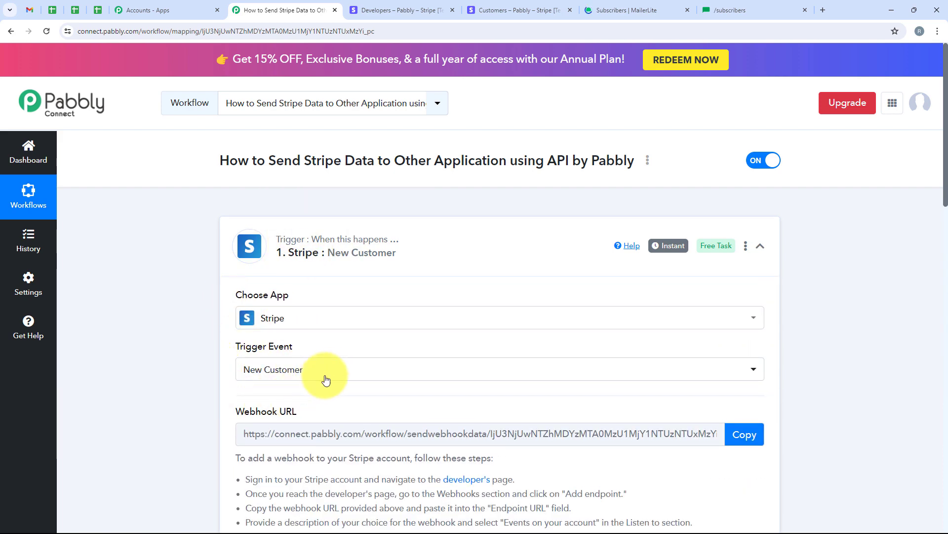
scroll(180, 322, down, 3)
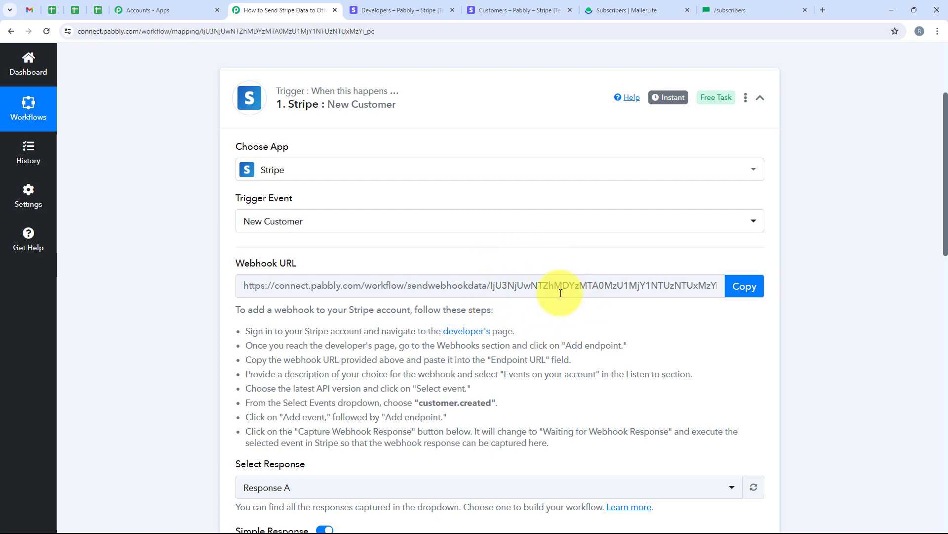
scroll(561, 293, down, 7)
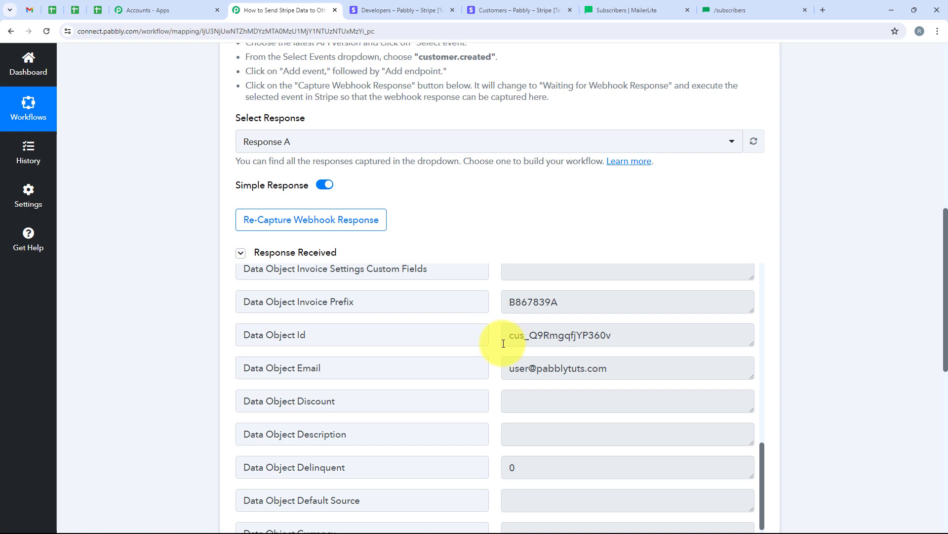
scroll(504, 346, down, 2)
scroll(515, 366, up, 8)
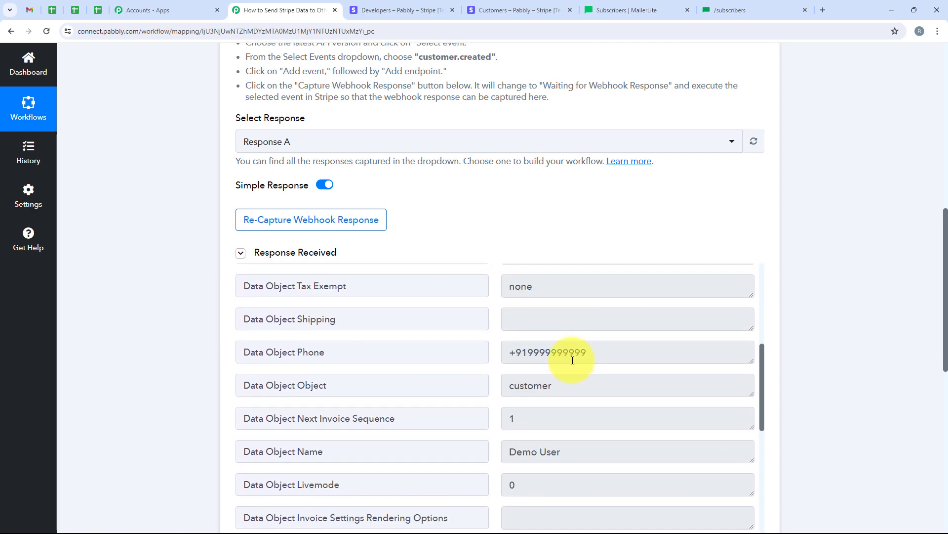
scroll(571, 360, up, 3)
scroll(900, 303, down, 5)
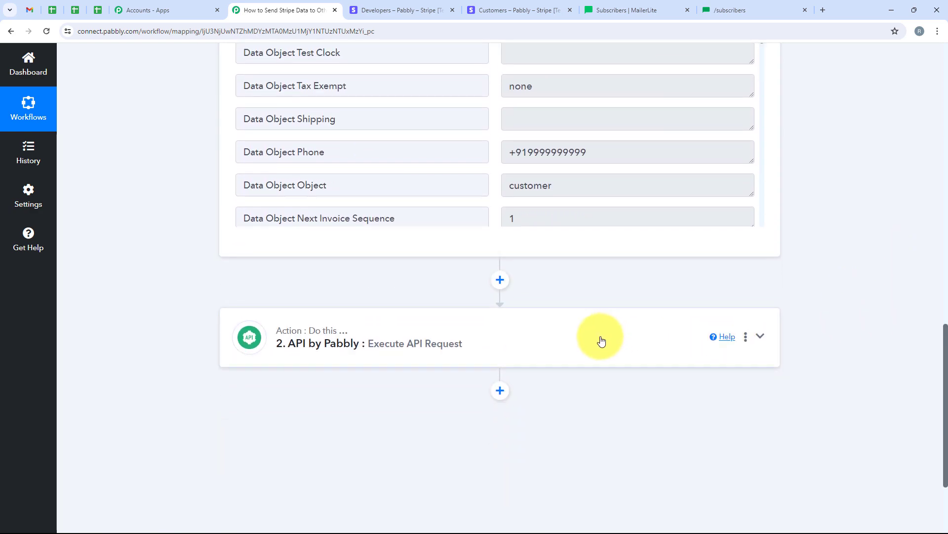
click(599, 346)
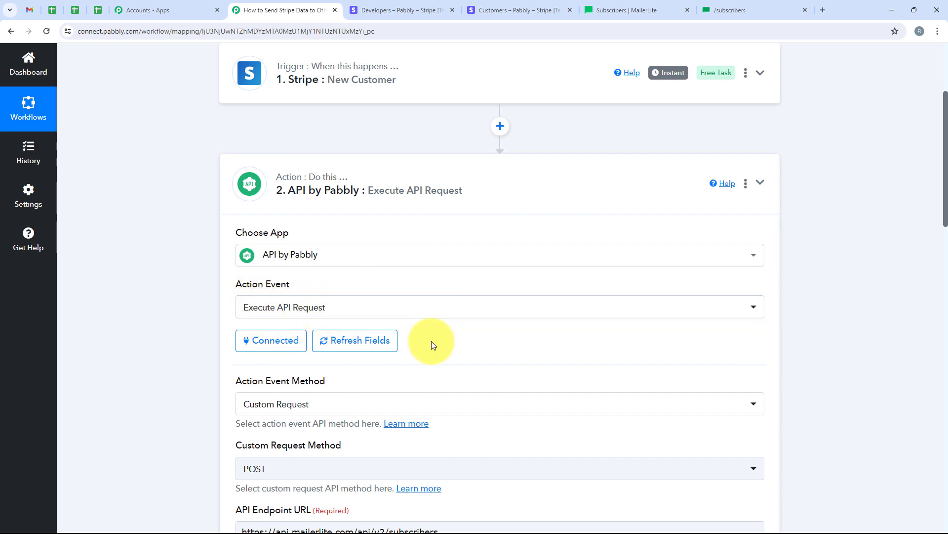
Step: Compare the MailerLite /subscribers API reference with the request's headers and parameters
scroll(432, 341, down, 1)
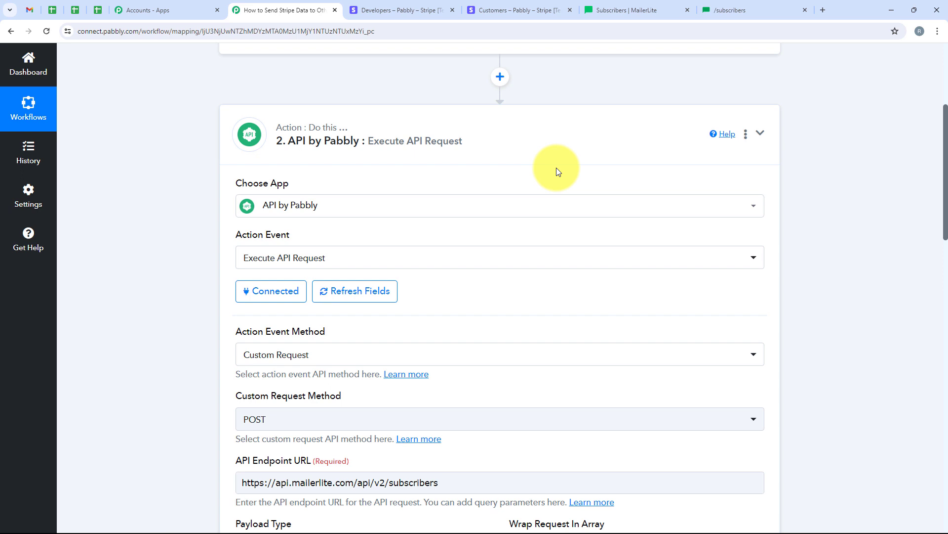
click(717, 10)
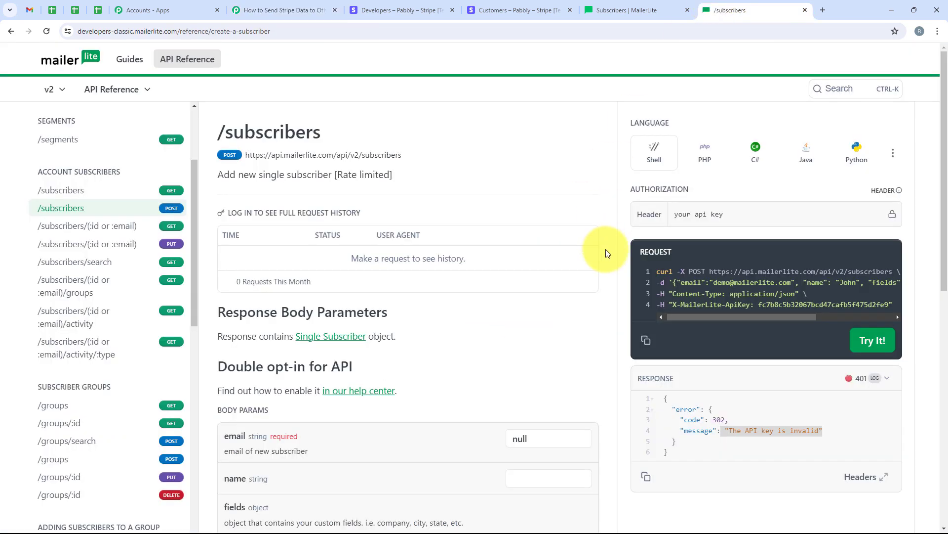
click(298, 6)
scroll(577, 275, down, 1)
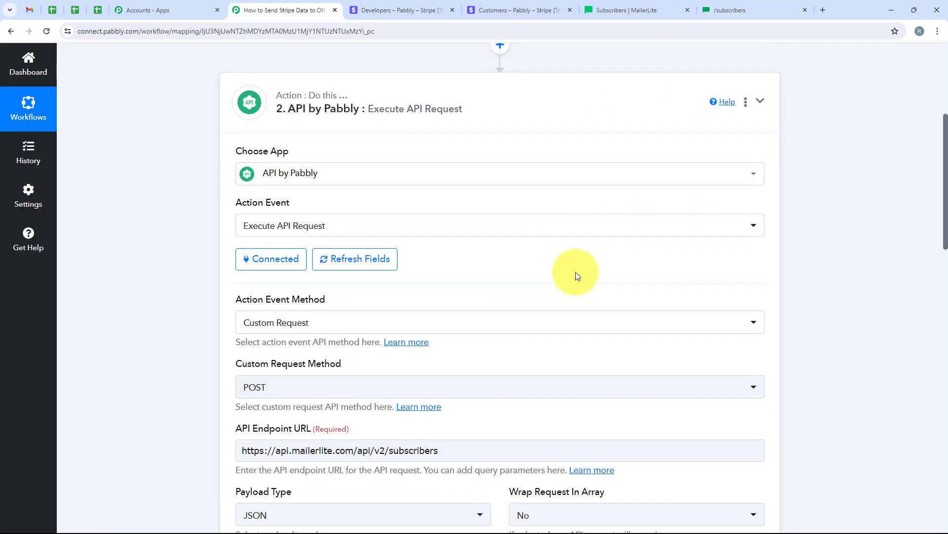
scroll(576, 272, down, 8)
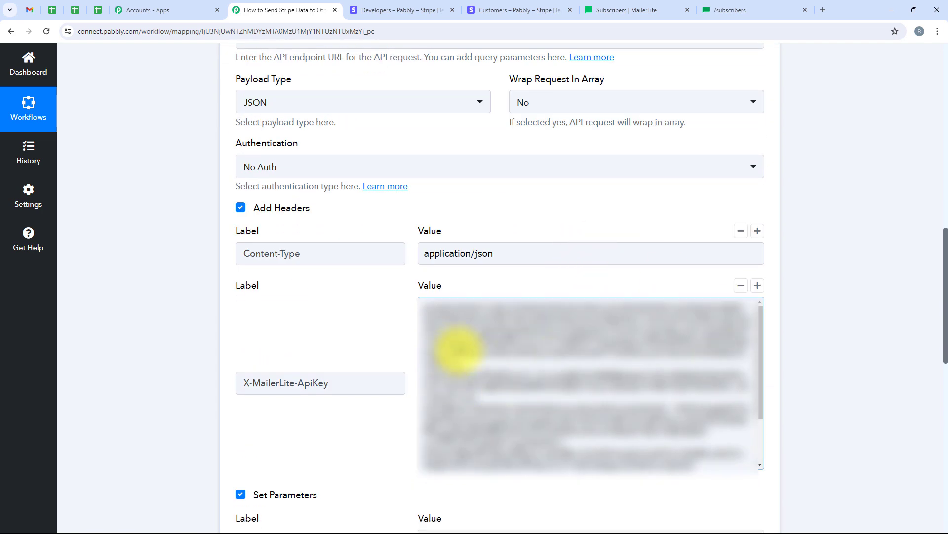
scroll(457, 346, down, 3)
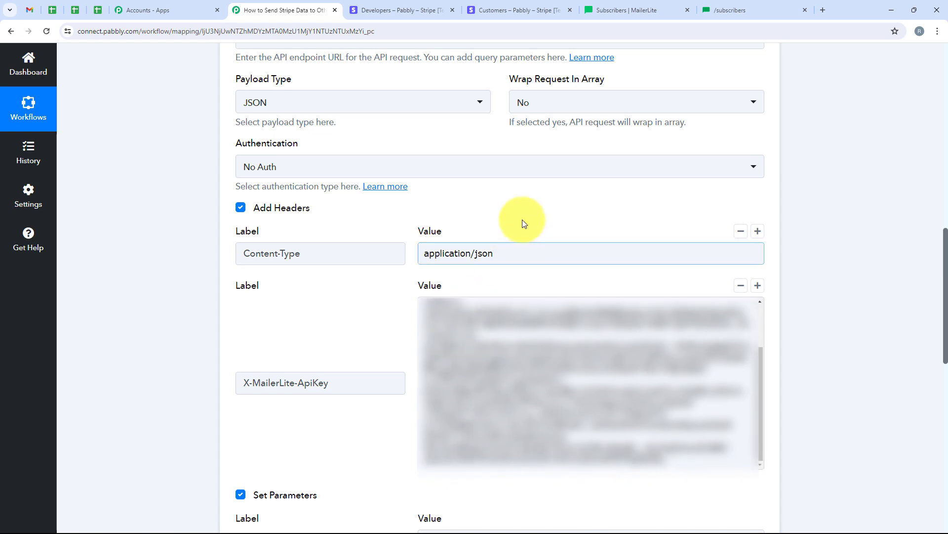
scroll(523, 220, down, 5)
scroll(265, 186, down, 2)
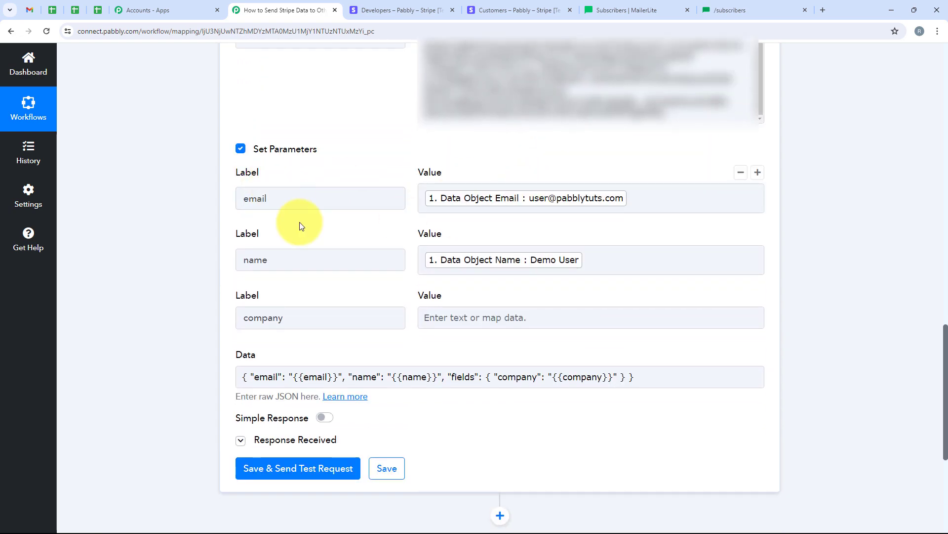
scroll(205, 295, down, 2)
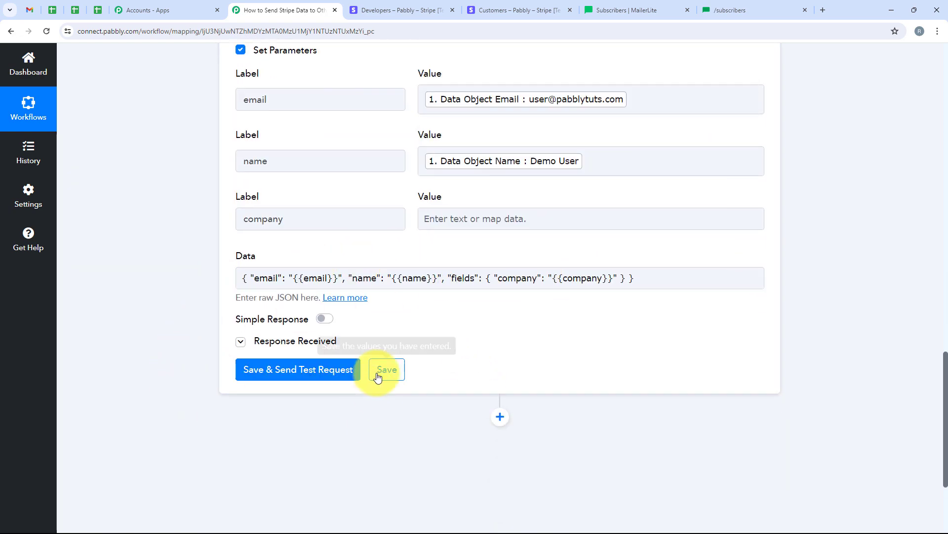
Step: Select the two newest subscribers in MailerLite and return to the Pabbly workflow
click(617, 7)
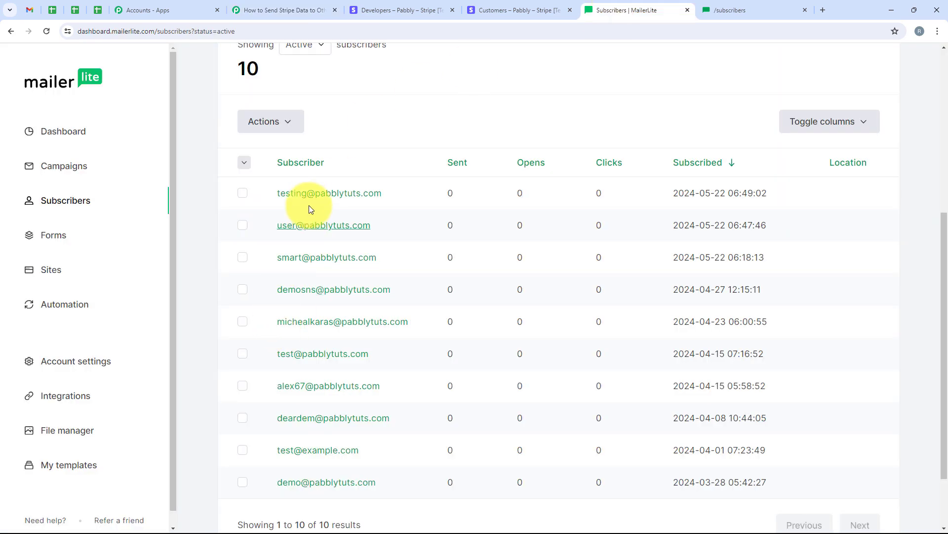
click(242, 194)
click(243, 225)
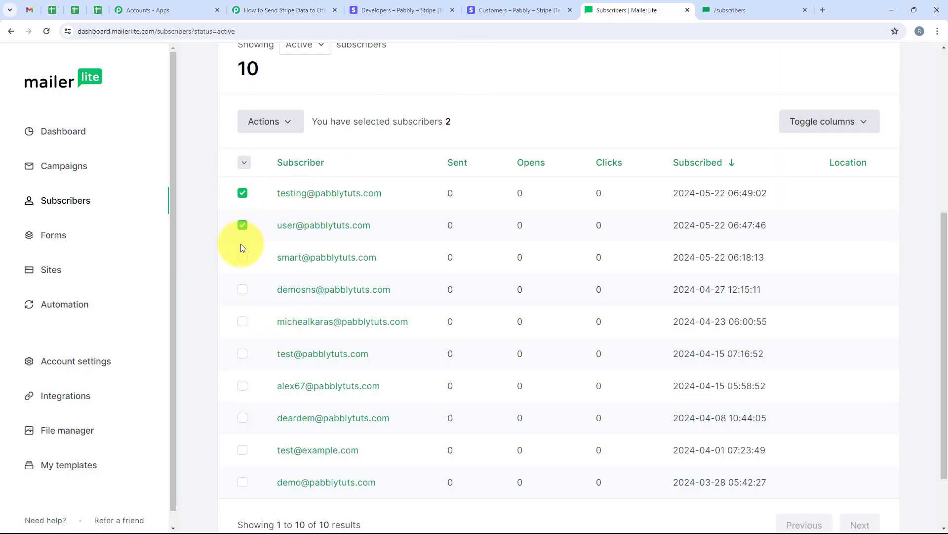
click(251, 10)
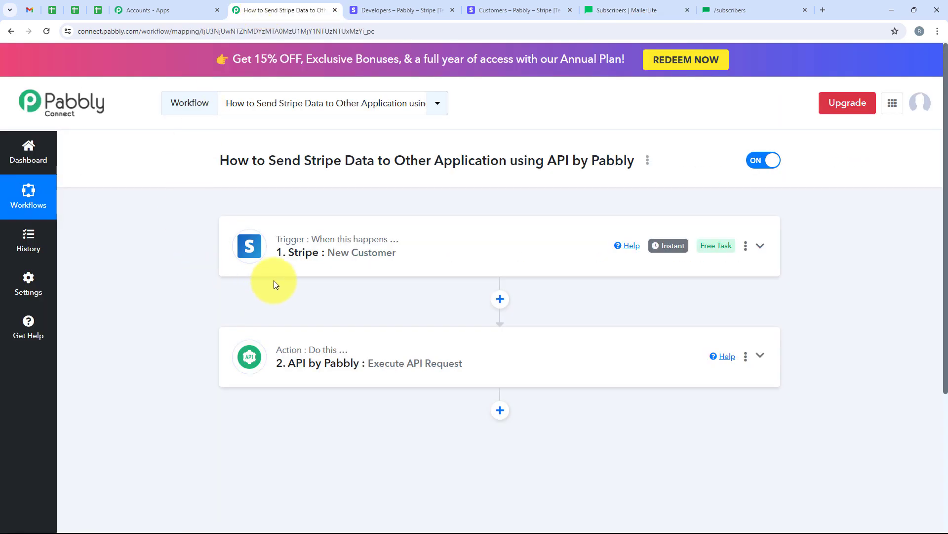